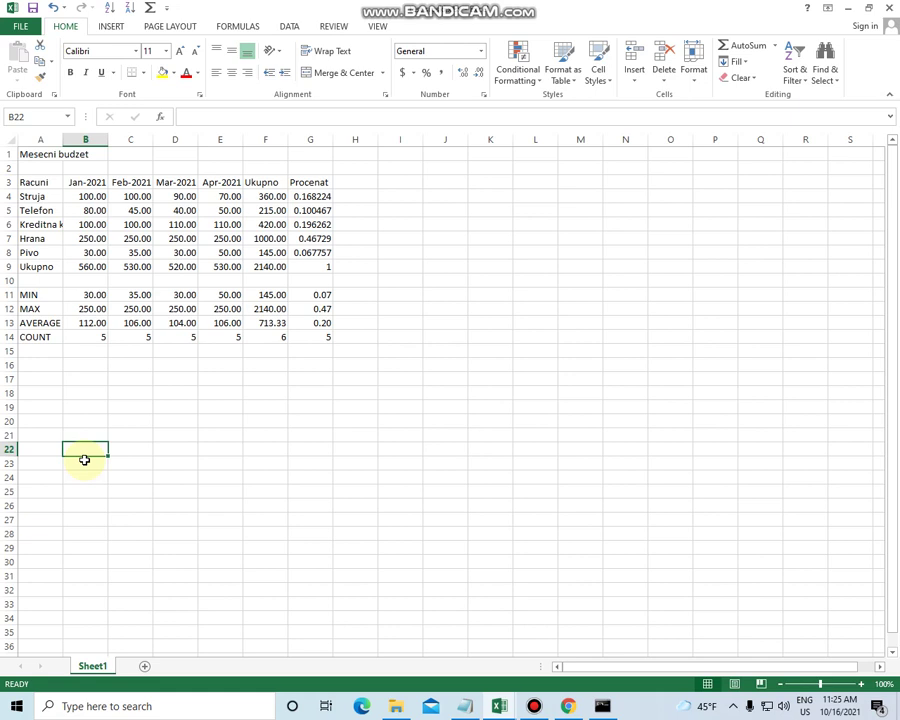
Move the whole budget table A1:G14 so that its top-left cell sits at F10
left_click(36, 155)
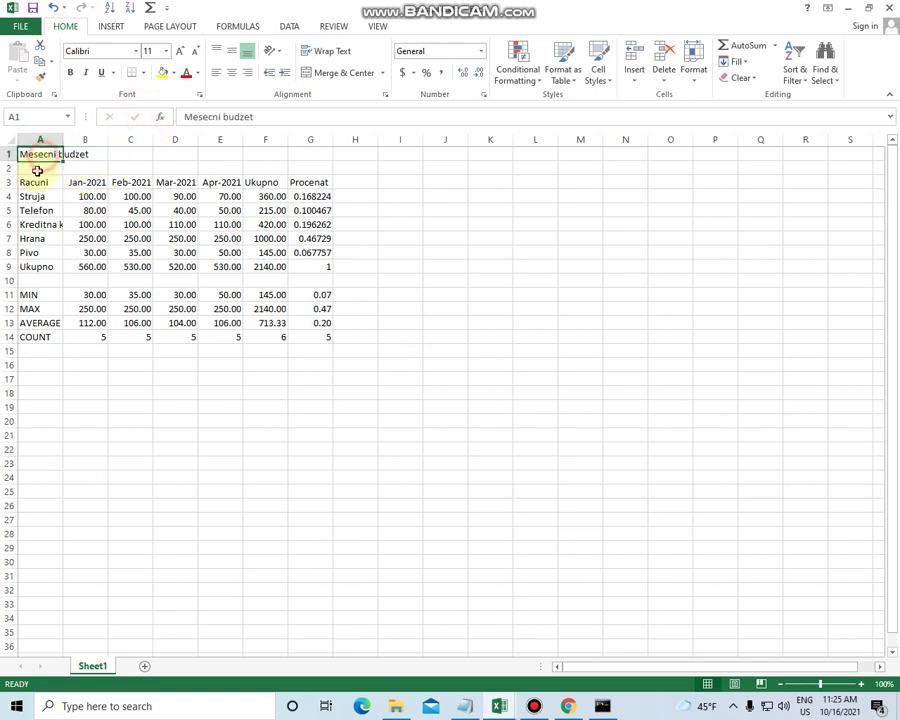
left_click_drag(37, 171, 282, 334)
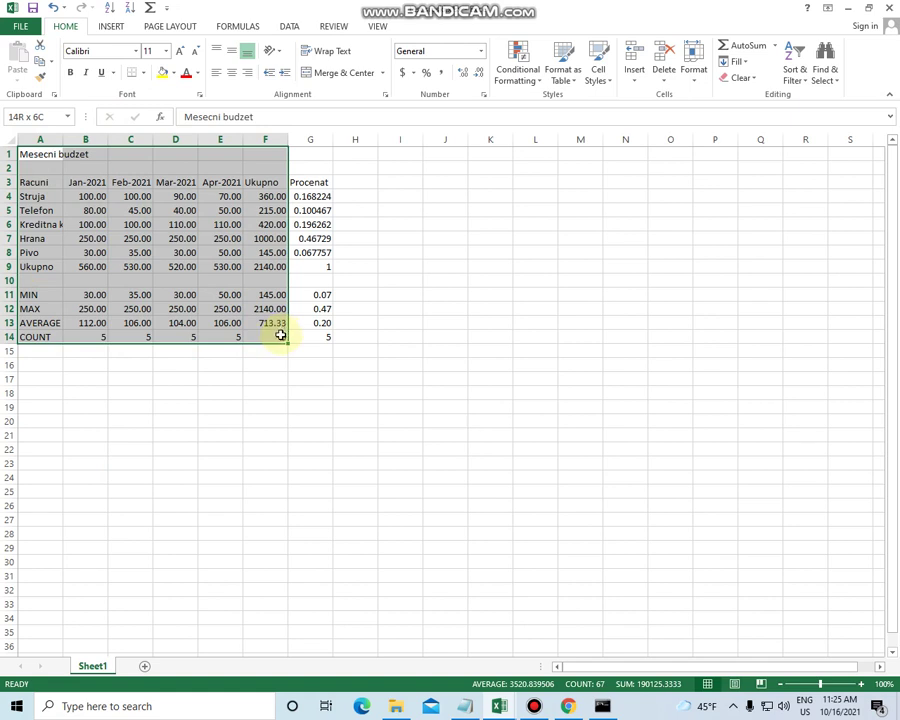
left_click_drag(278, 335, 315, 337)
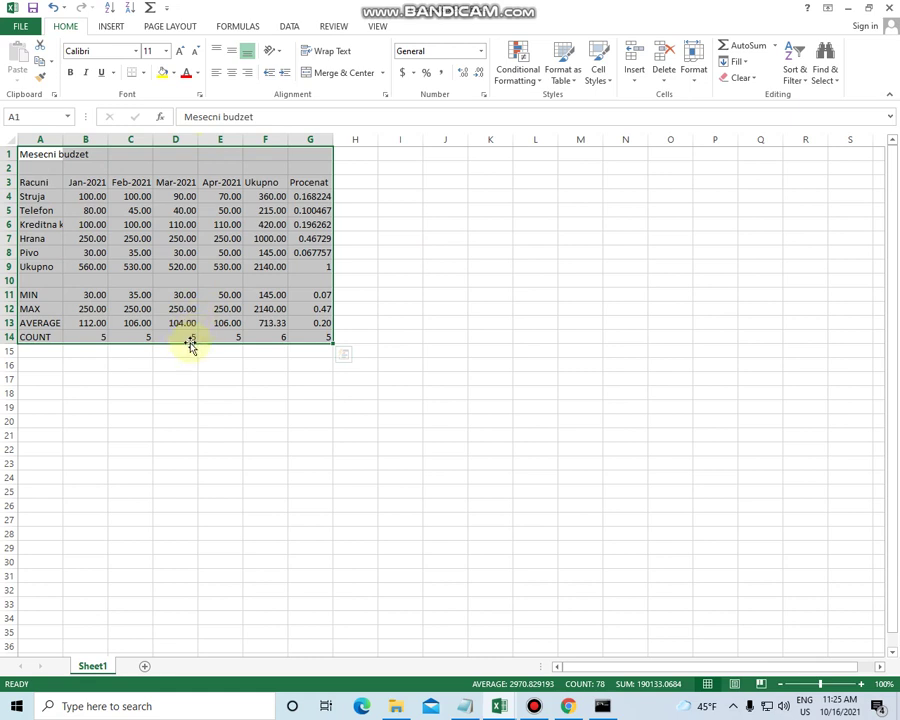
left_click_drag(190, 343, 414, 460)
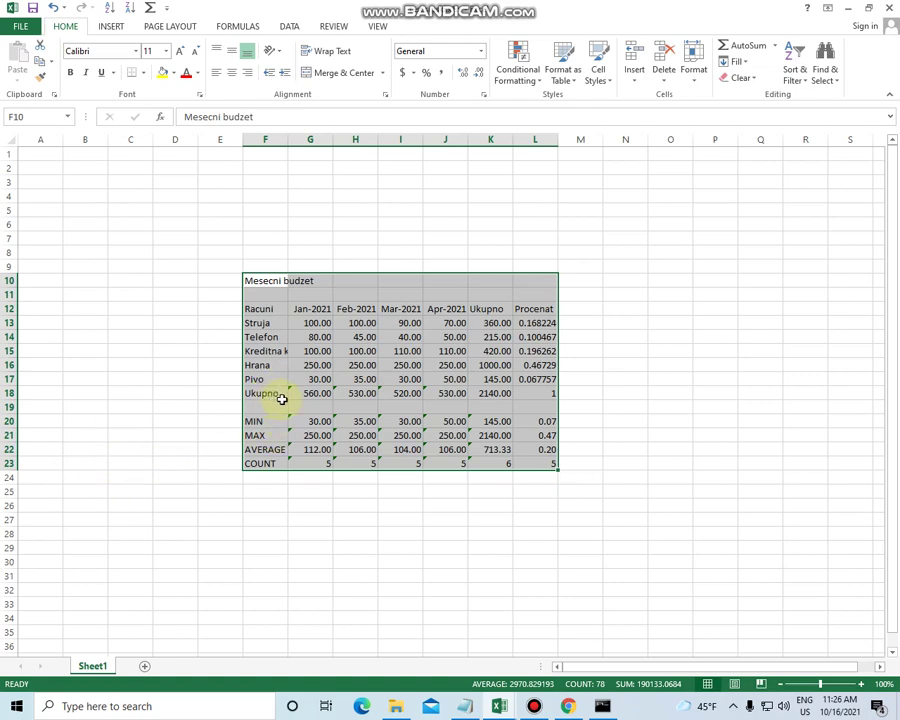
Cut the budget table F10:L23 and paste it with its top-left cell at B4
left_click(144, 354)
left_click_drag(254, 278, 530, 460)
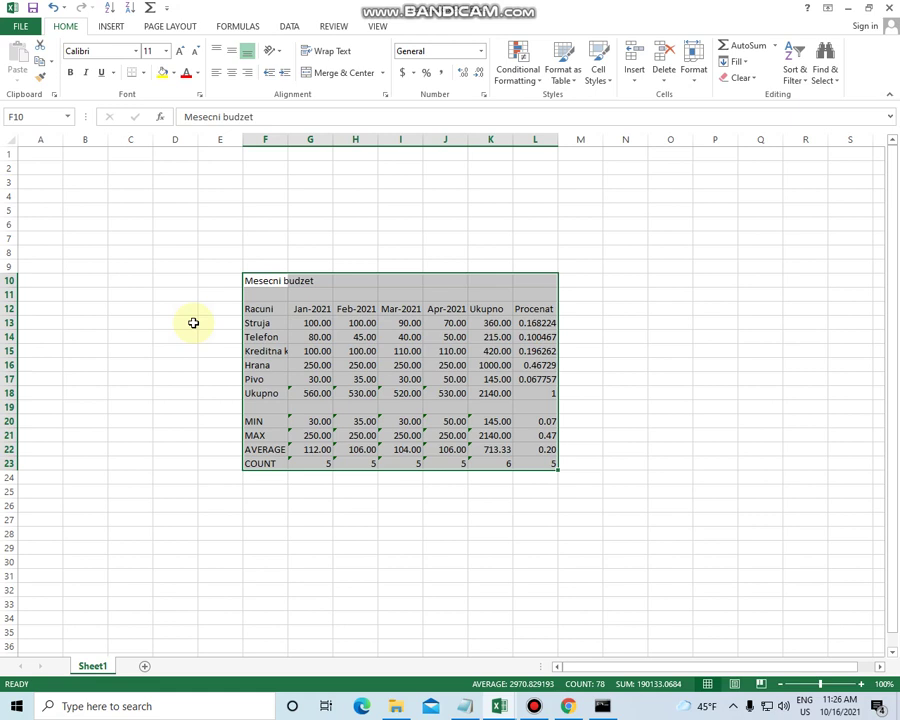
key("ctrl+c")
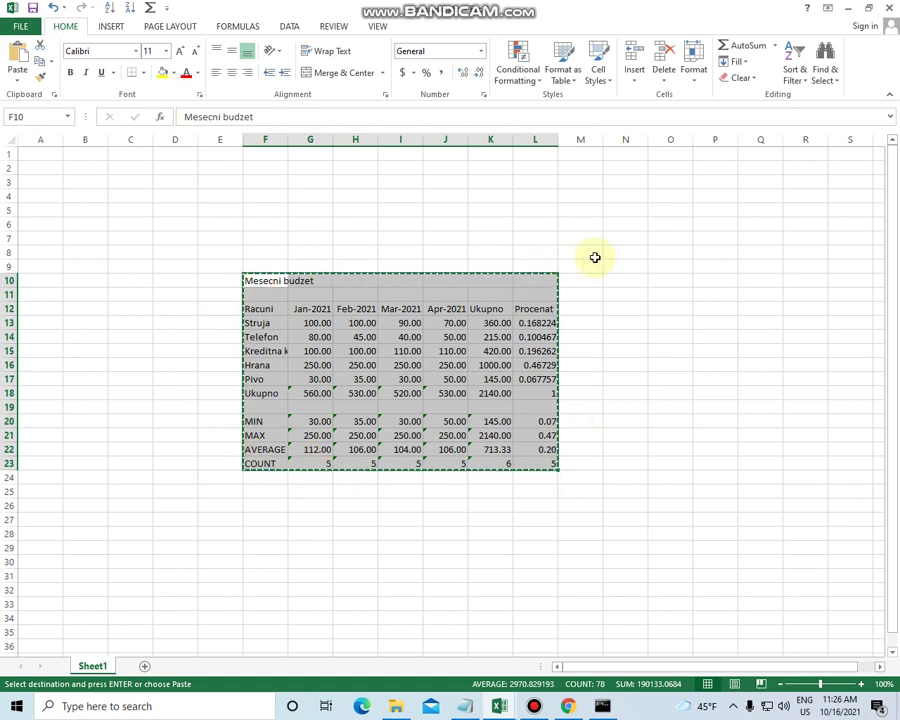
left_click(79, 199)
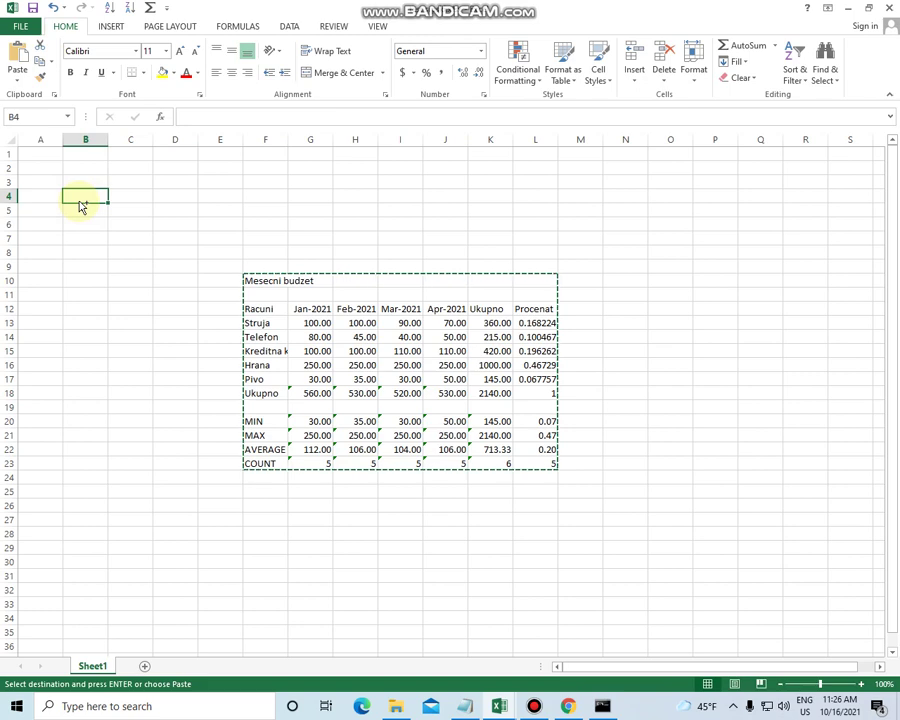
key("ctrl+v")
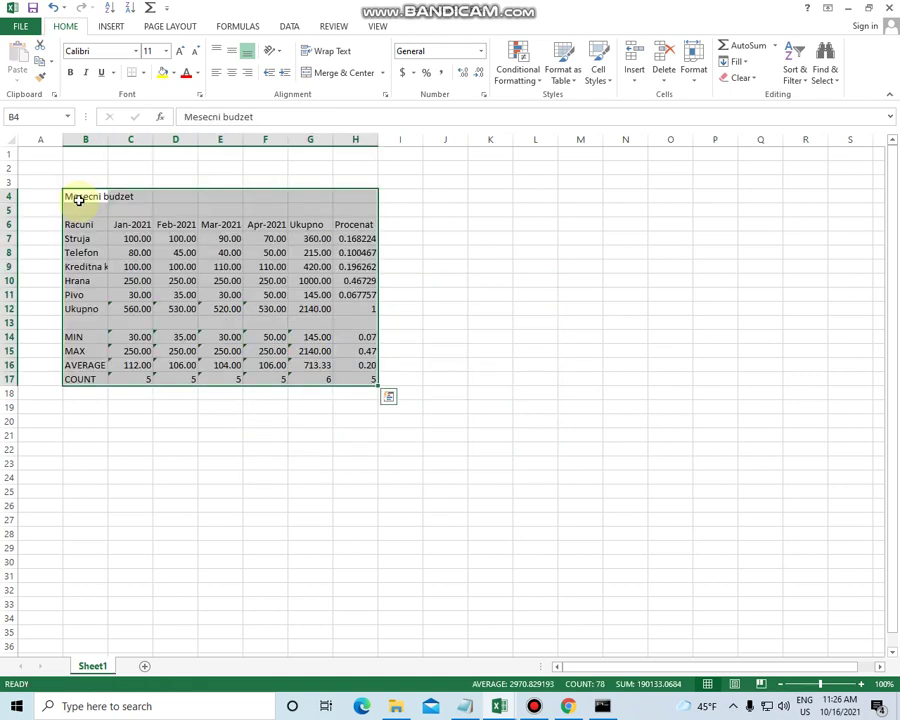
left_click(178, 436)
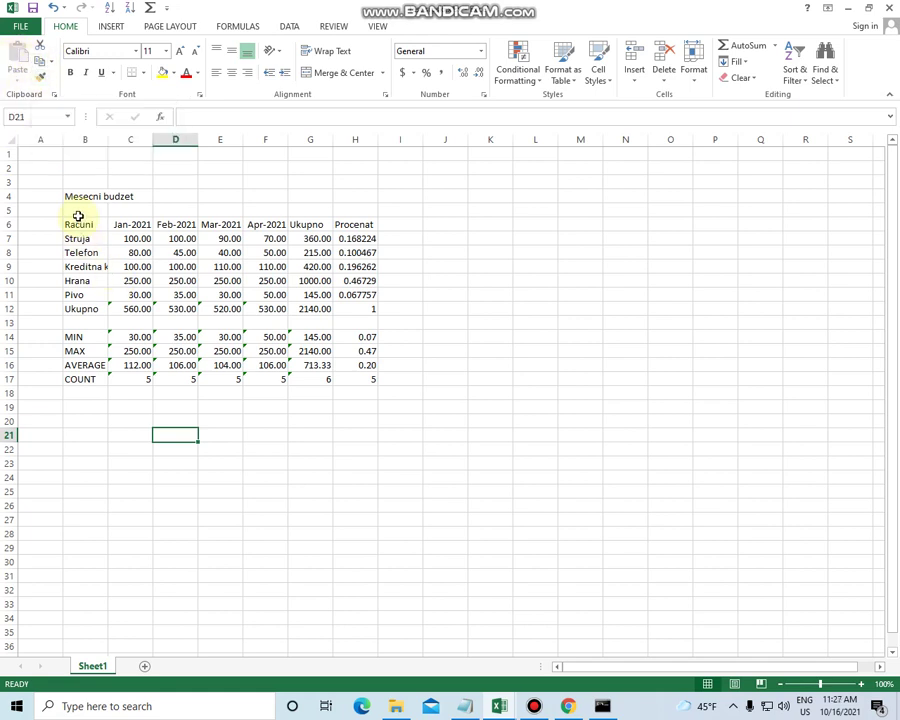
Paste a copy of the budget table B4:H17 starting at cell J14
left_click_drag(82, 196, 358, 377)
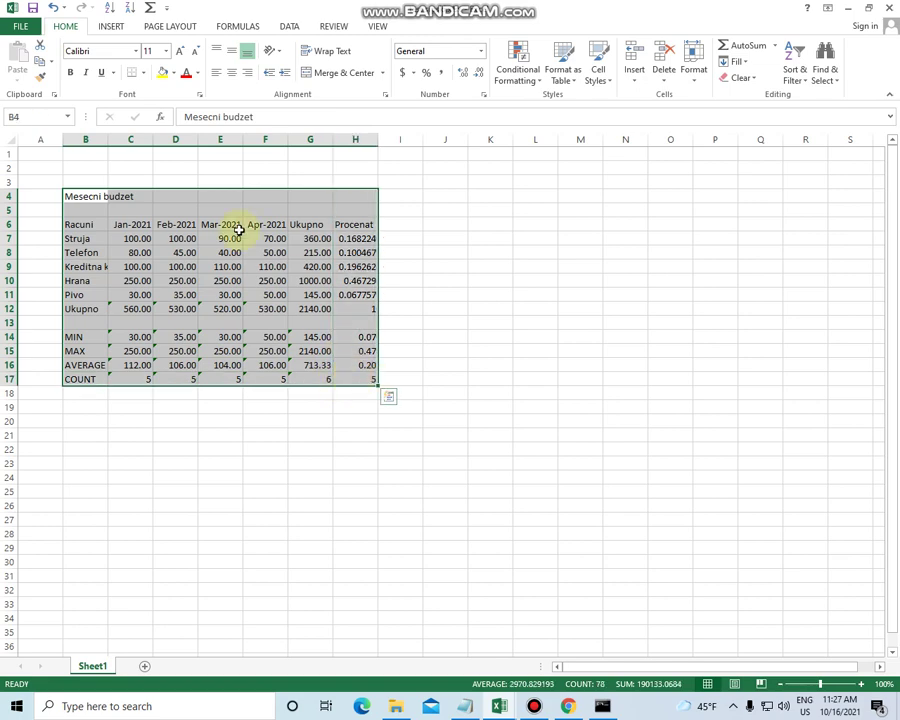
left_click(41, 67)
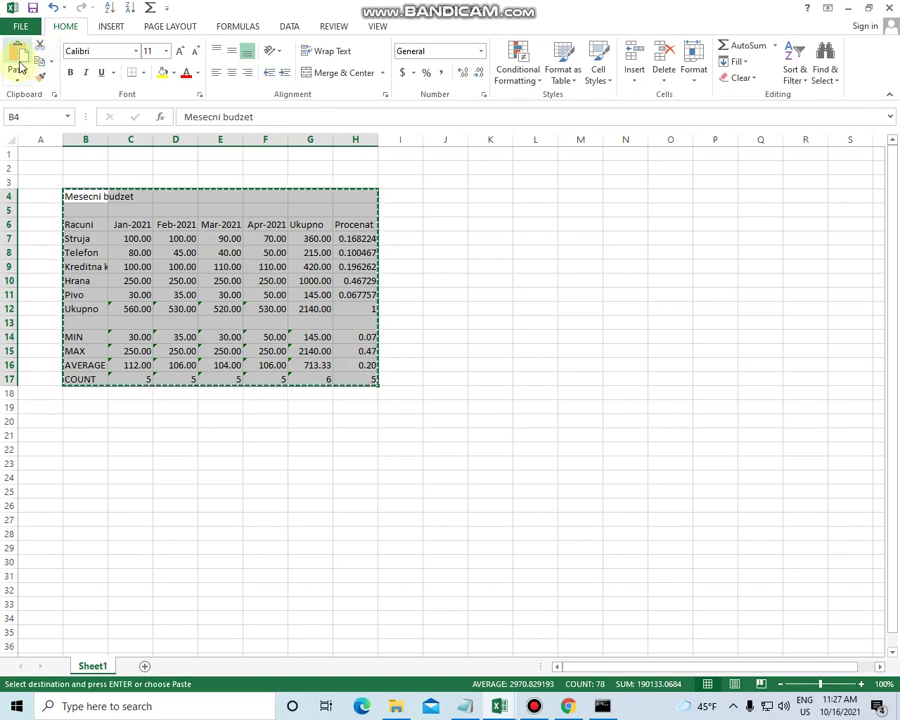
left_click(454, 337)
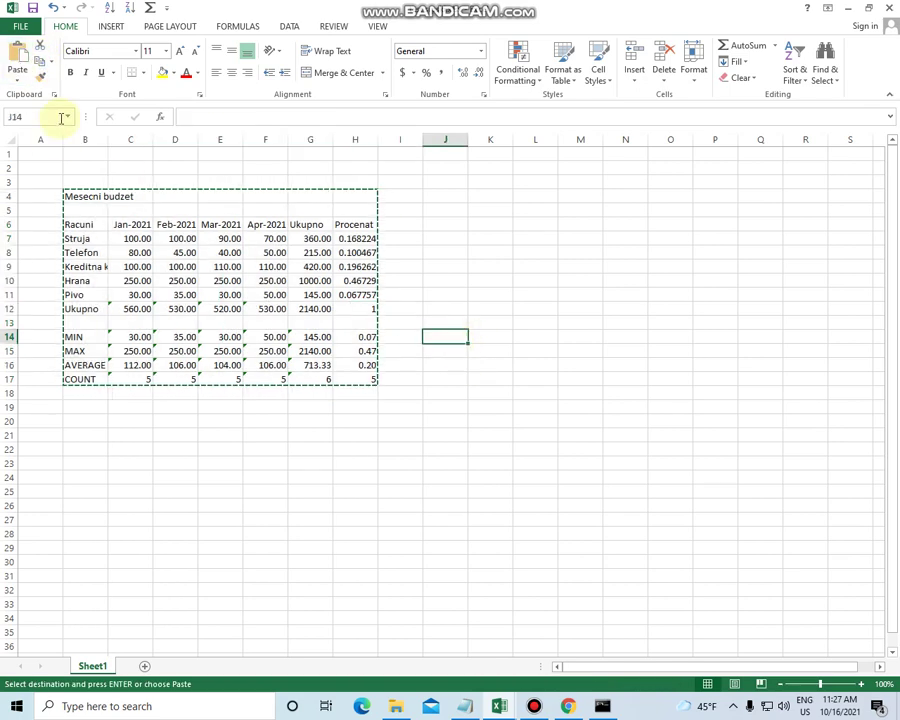
left_click(17, 60)
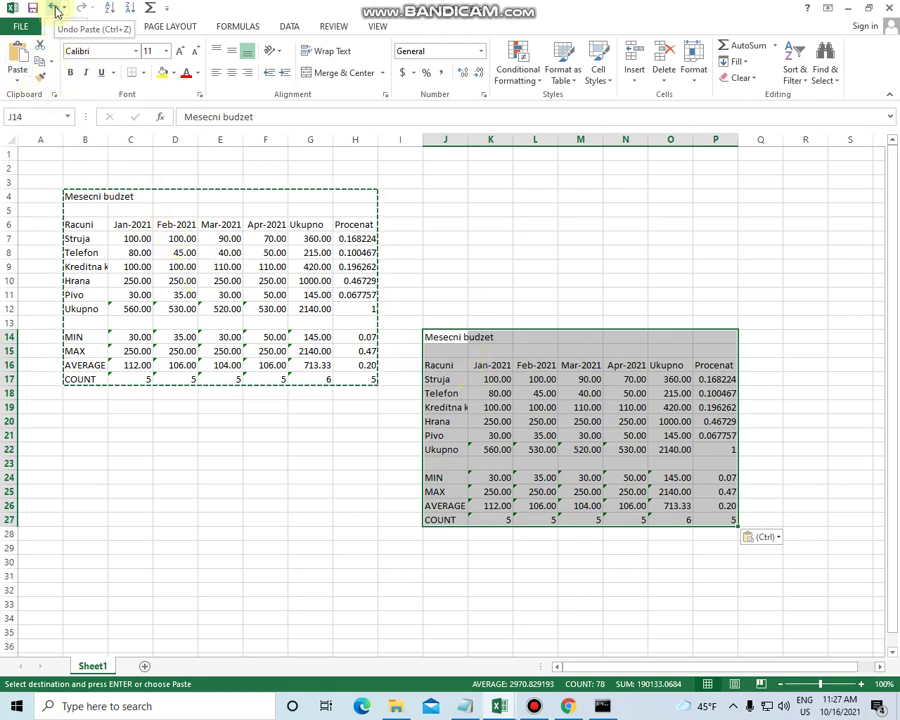
Undo the paste at J14 and cancel the pending copy of the budget table
left_click(55, 9)
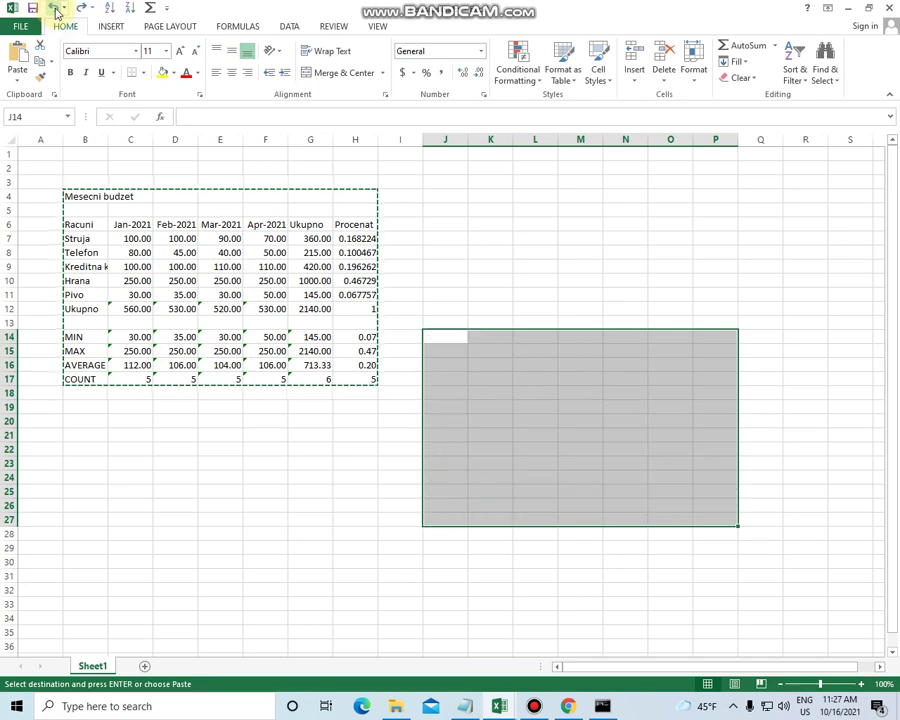
left_click(116, 402)
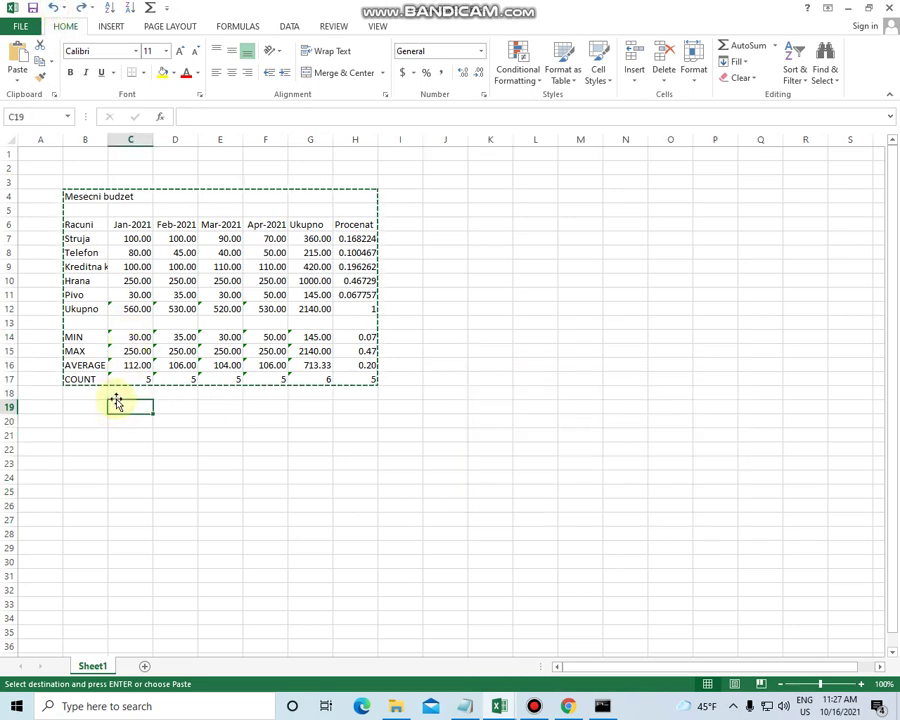
key("Escape")
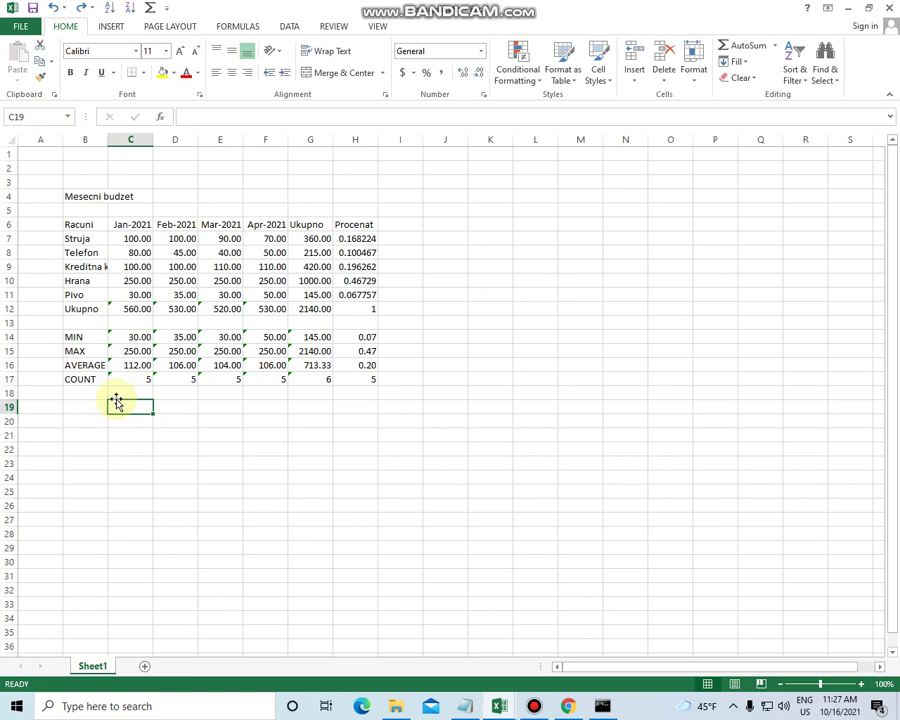
left_click_drag(86, 198, 82, 220)
left_click(84, 222)
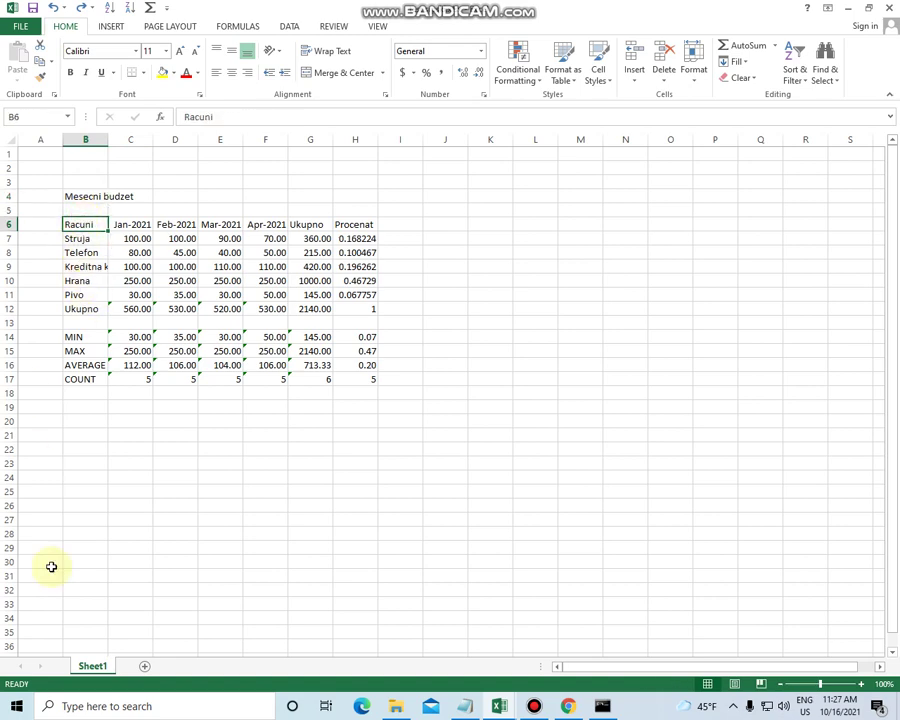
Add a new worksheet to the workbook and rename it Sheet2
left_click(145, 668)
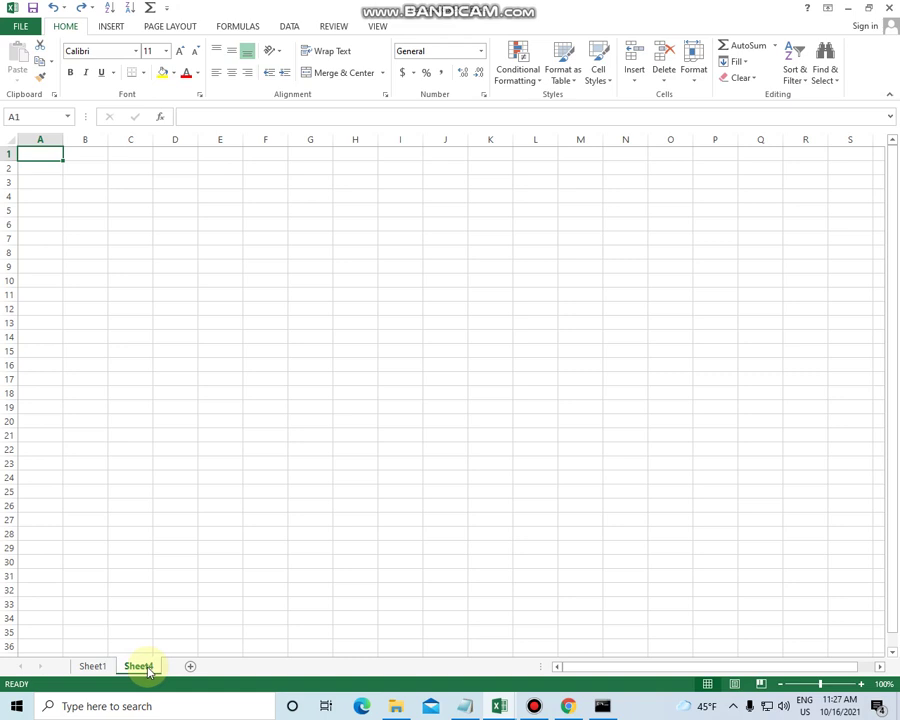
double_click(148, 668)
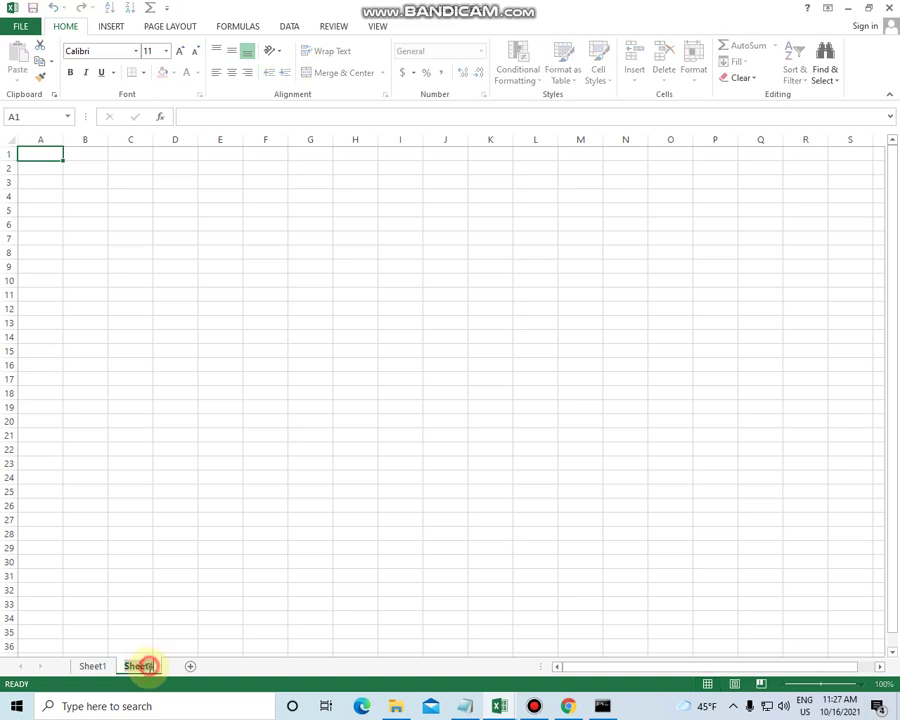
key("End")
key("BackSpace")
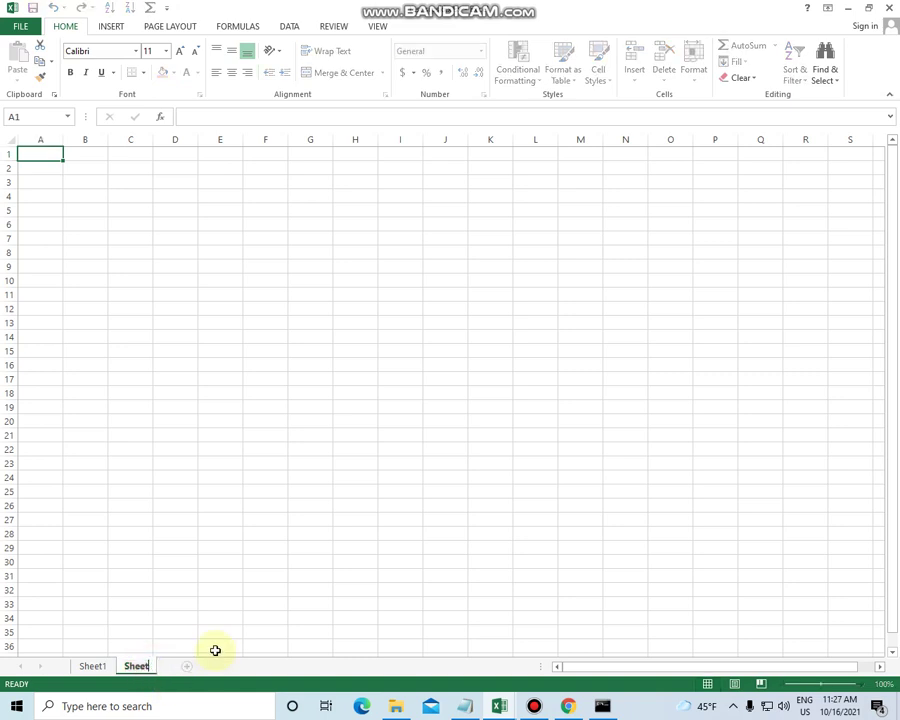
type("2")
key("Return")
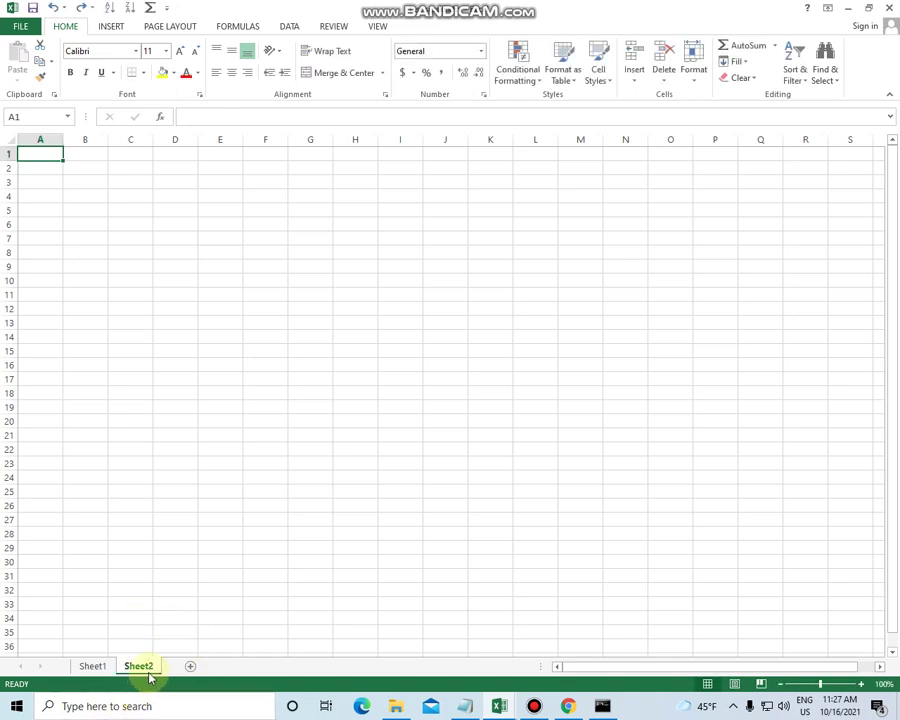
Copy the budget table B4:H17 from Sheet1 and paste it into Sheet2 starting at cell C6
left_click(92, 666)
left_click_drag(80, 196, 351, 381)
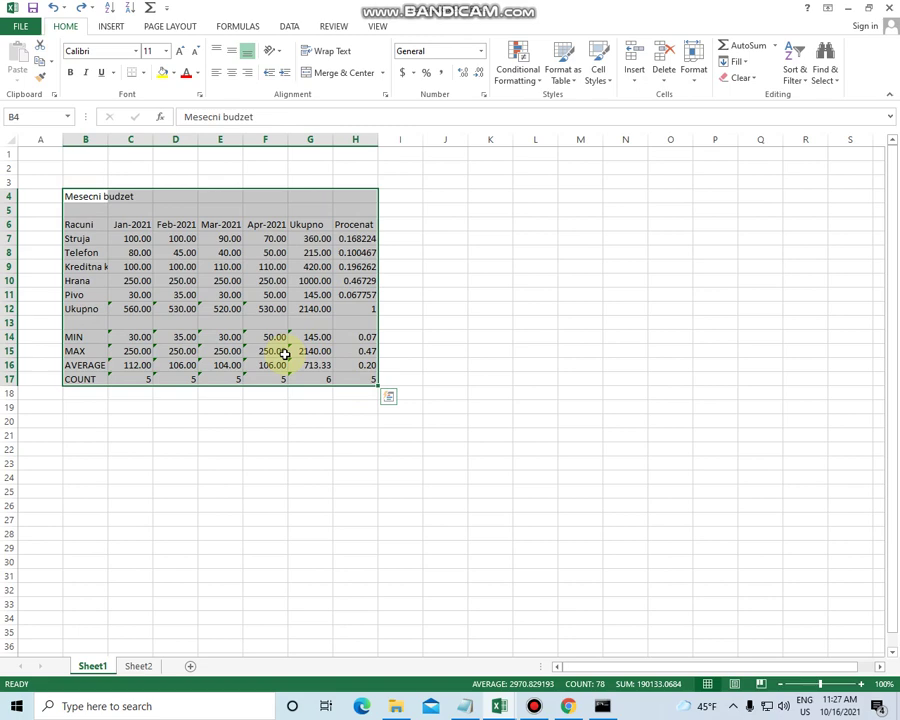
key("ctrl+c")
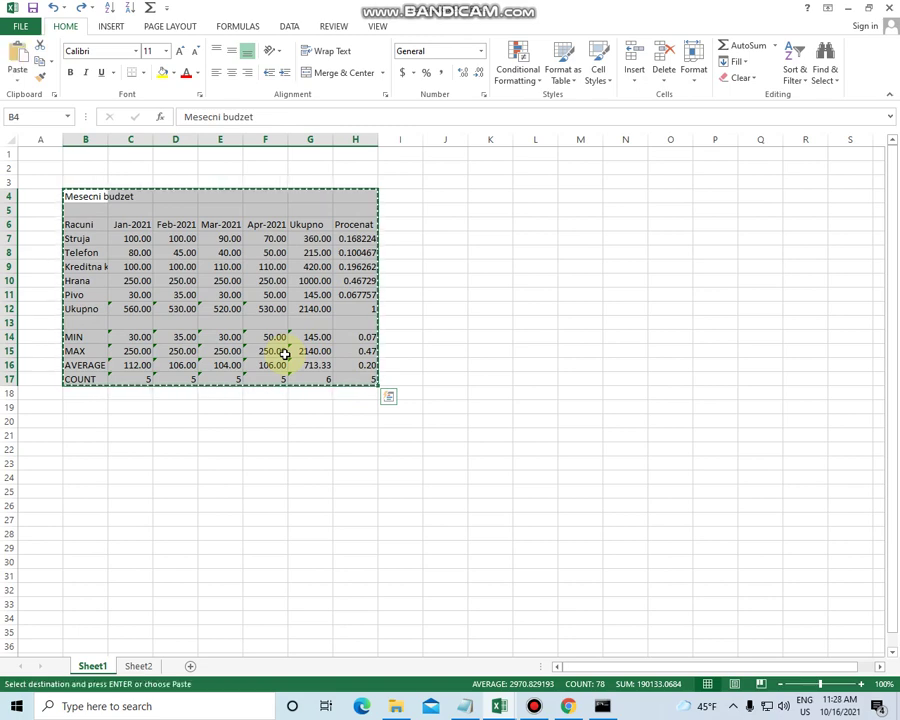
left_click(141, 664)
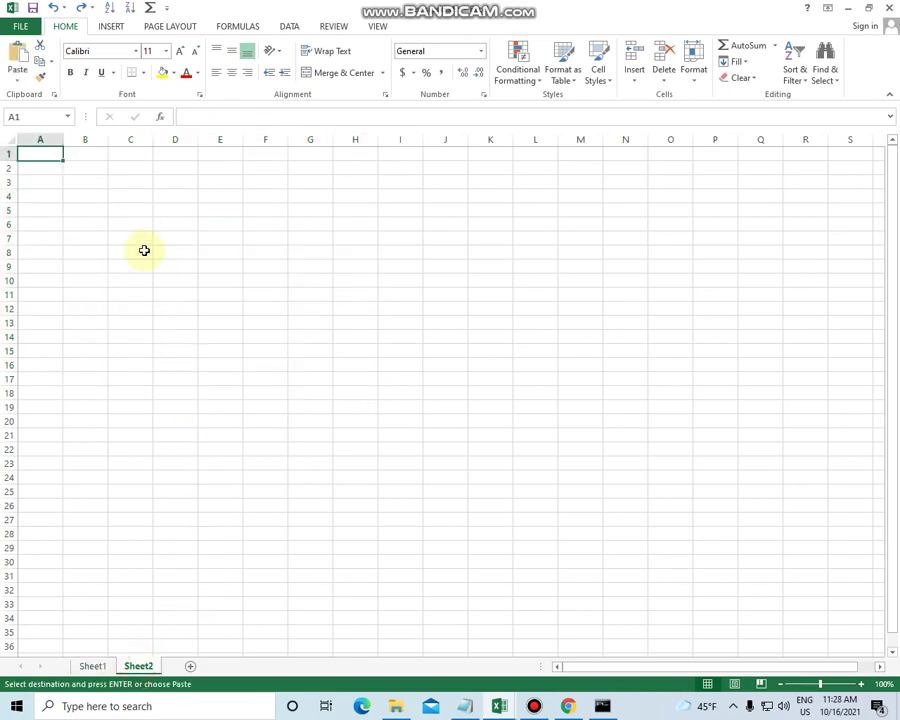
left_click(128, 223)
key("ctrl+v")
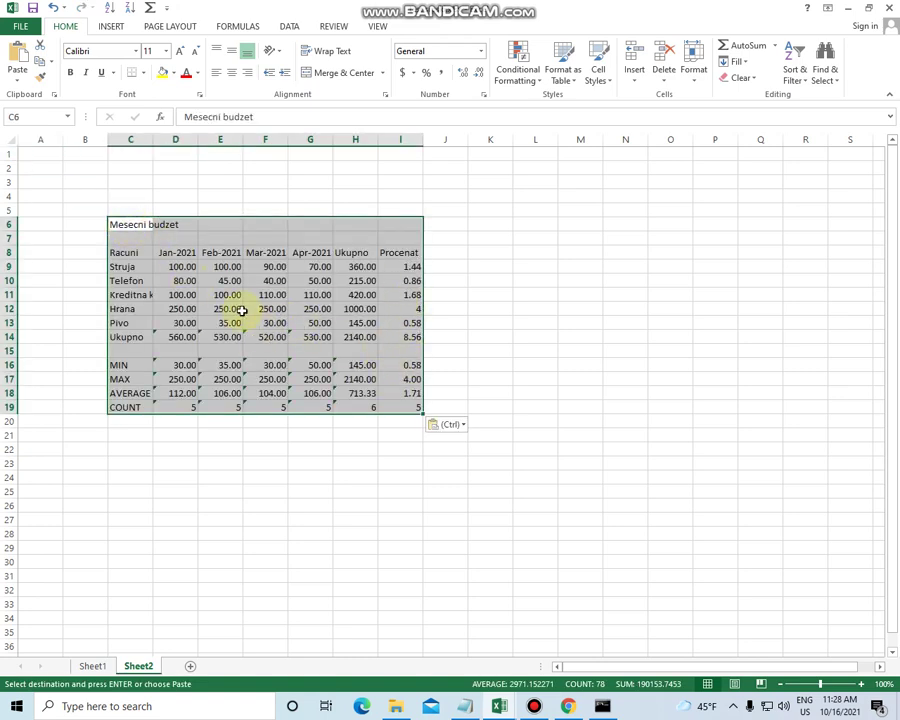
Examine the formulas in I9 and H14 on Sheet2 and compare the Procenat column with the original on Sheet1
left_click(405, 268)
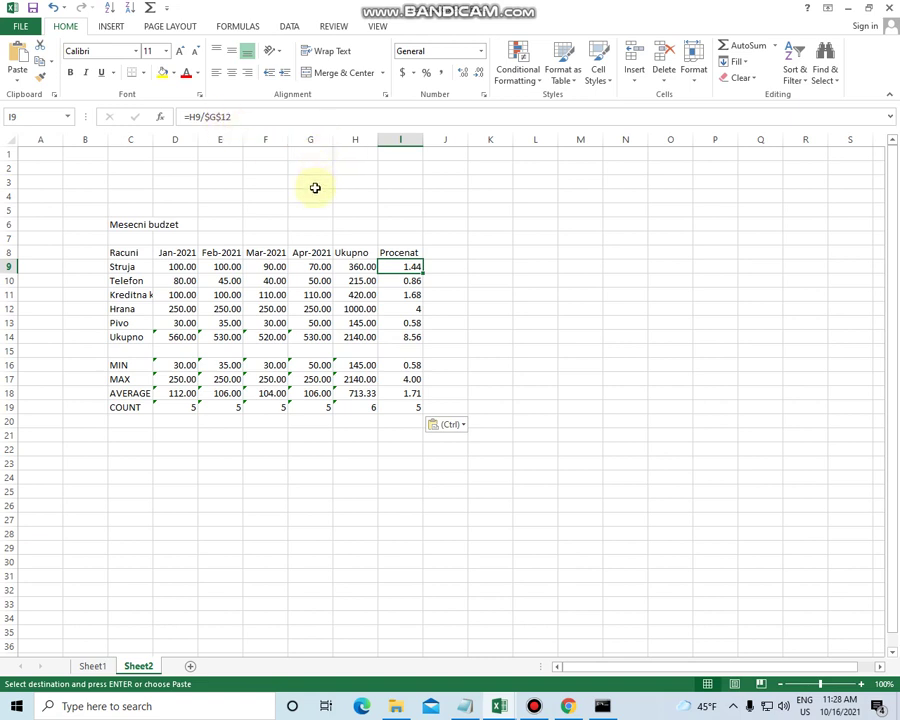
left_click(361, 337)
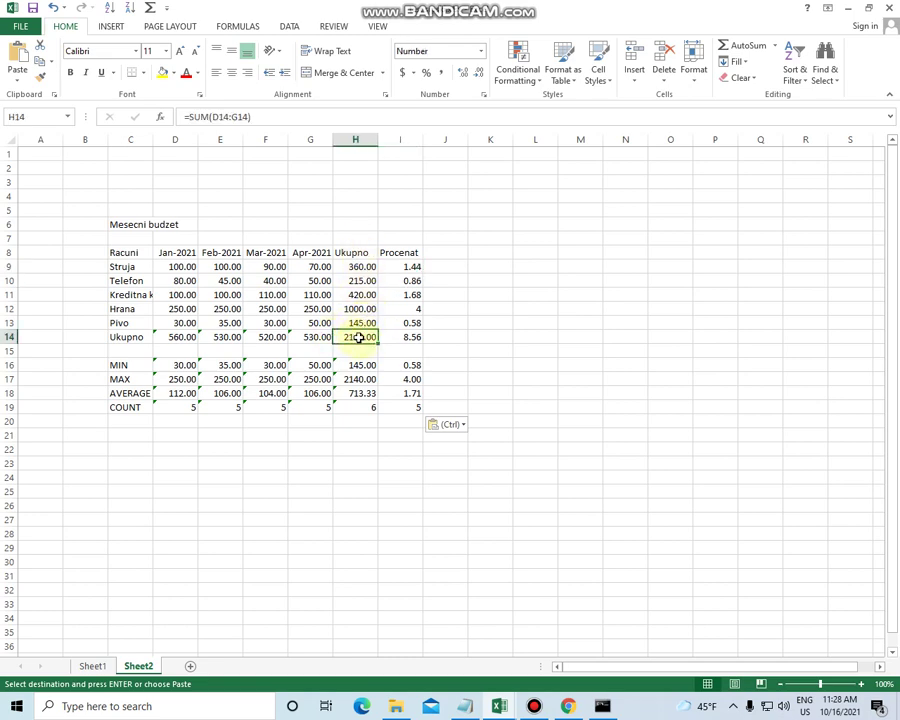
left_click(86, 665)
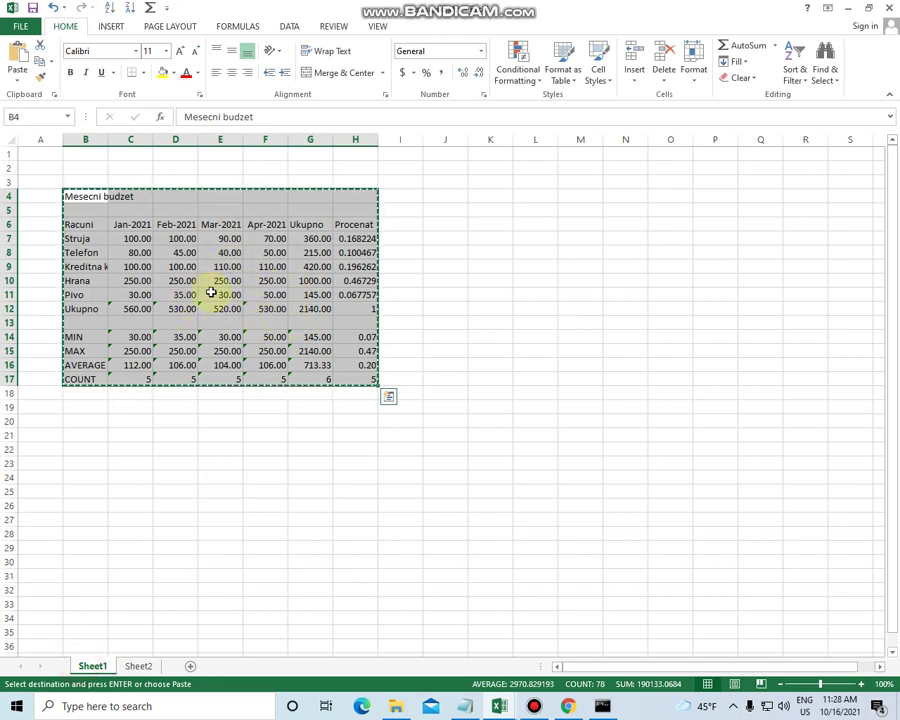
Set the Feb-2021 Hrana amount in cell E12 on Sheet2 to 220
left_click(137, 665)
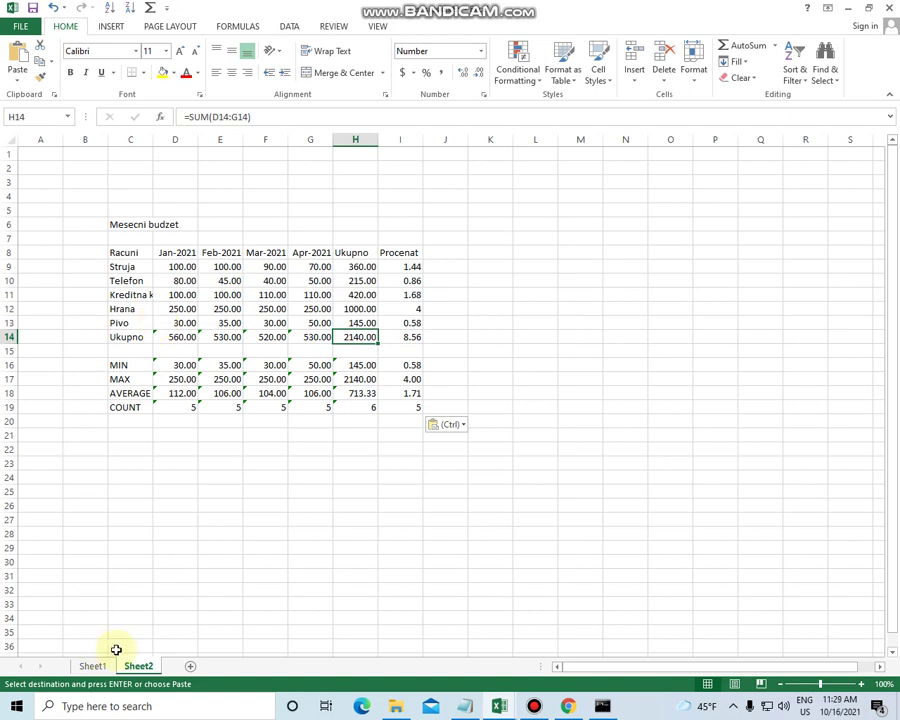
left_click(230, 311)
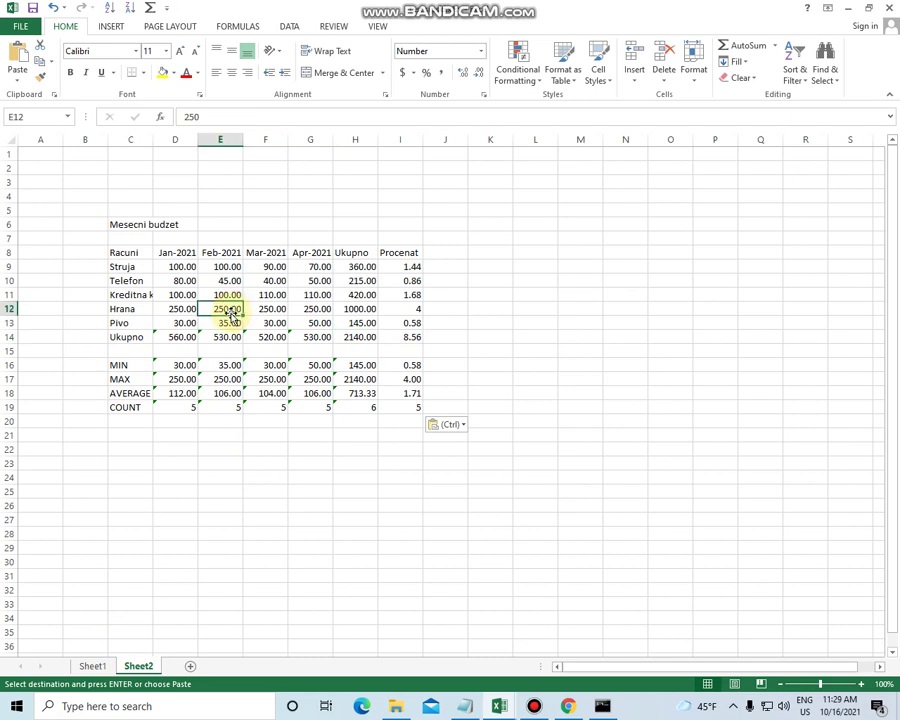
type("220")
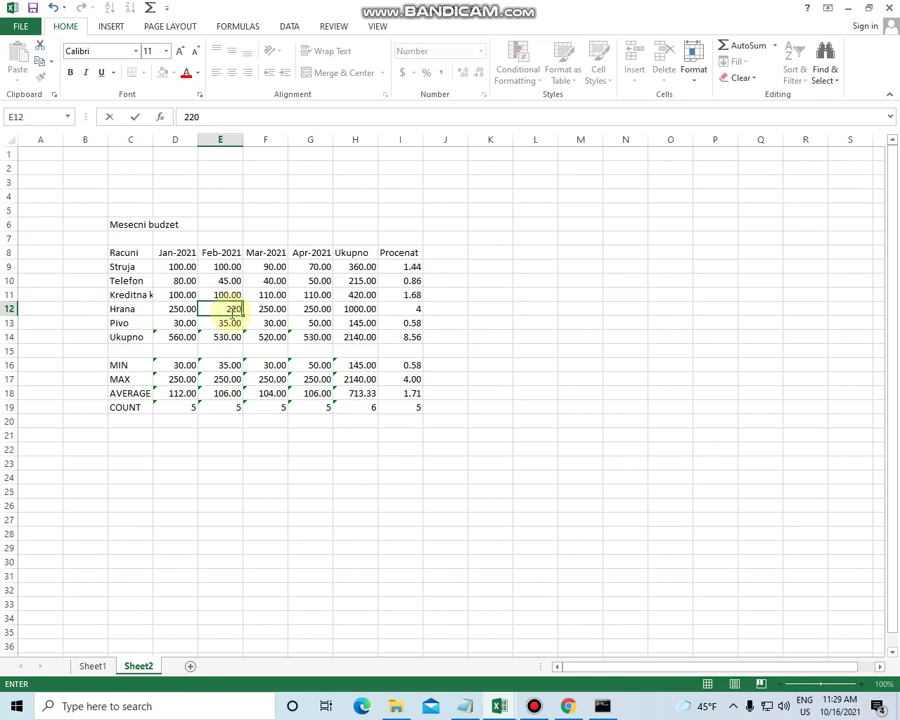
key("Return")
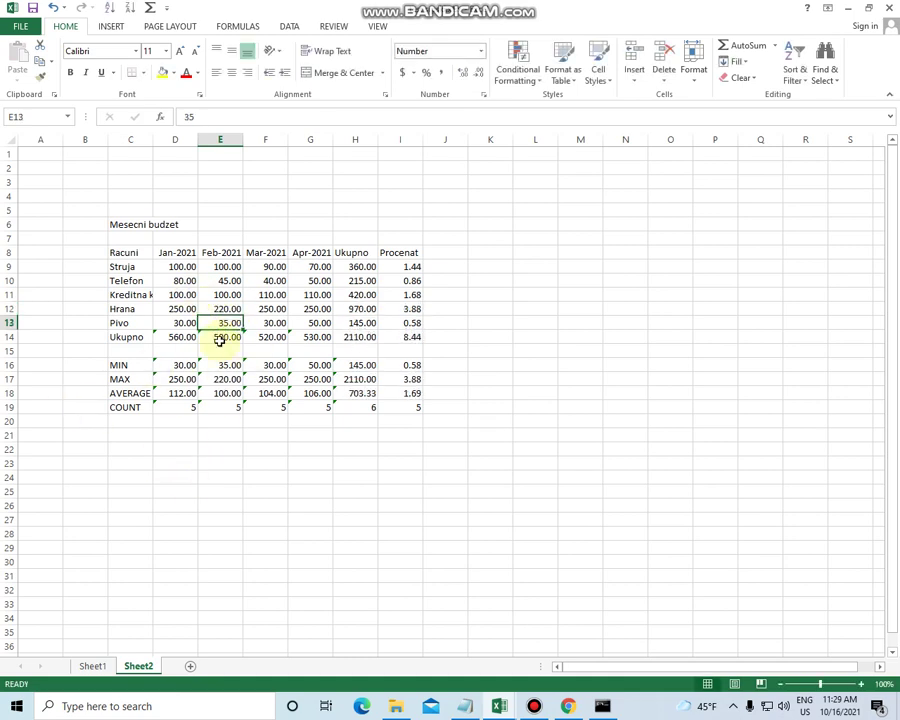
Compare the Feb-2021 Hrana amount in D10 on Sheet1 with the copied table on Sheet2
left_click(90, 666)
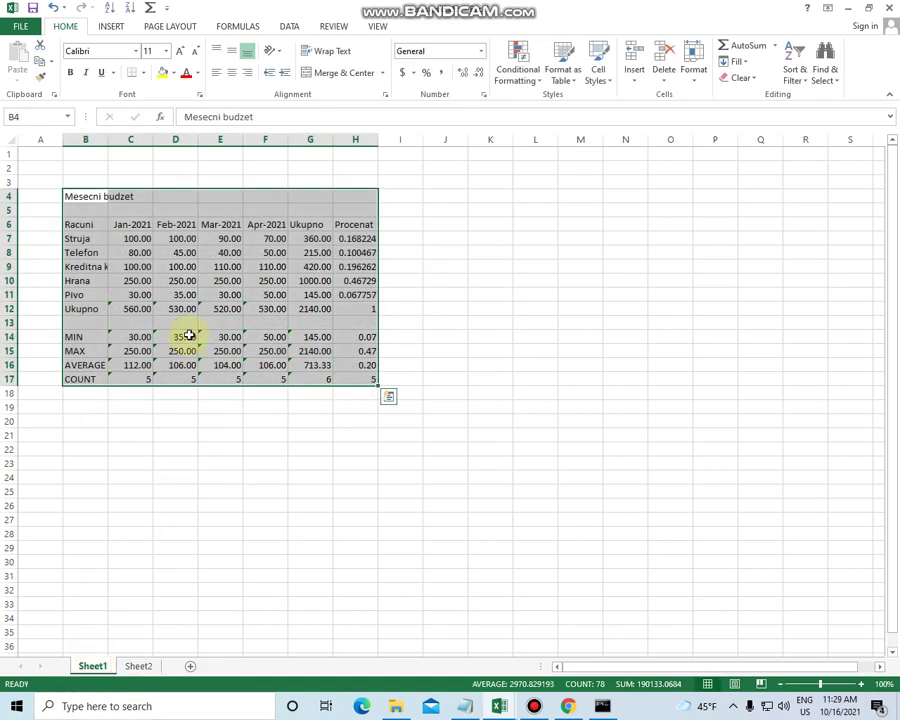
left_click(184, 284)
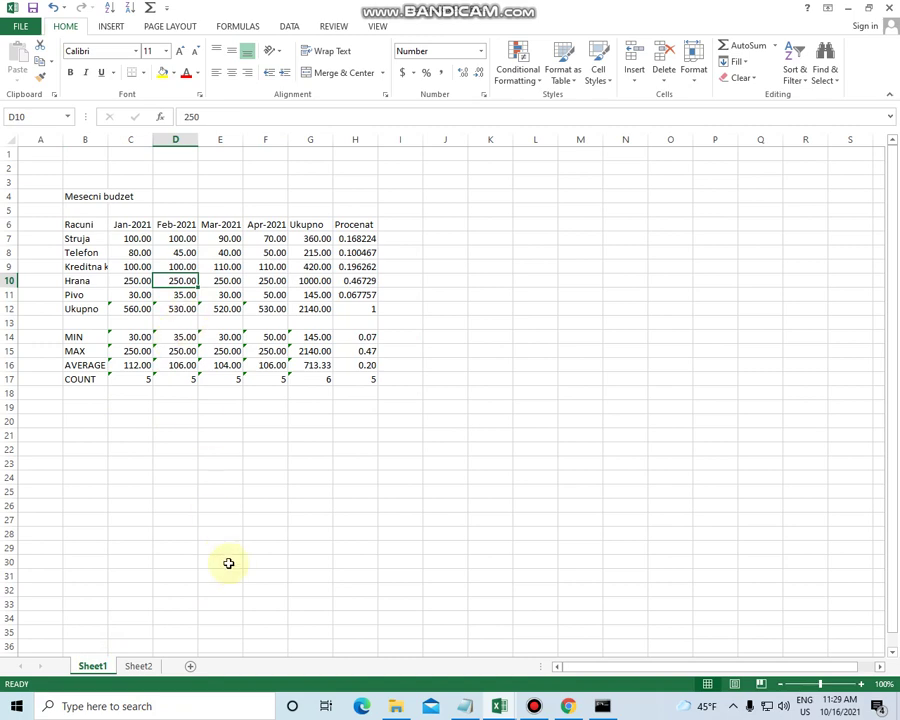
left_click(138, 666)
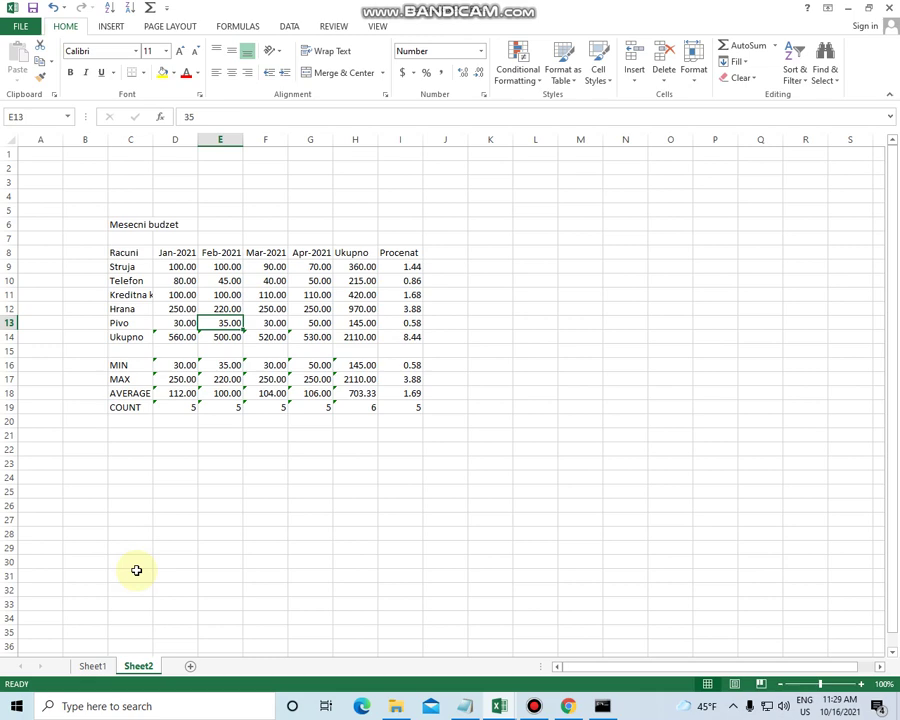
Compare the budget table on Sheet1 with its copy on Sheet2, ending on Sheet1
left_click(97, 668)
left_click(133, 665)
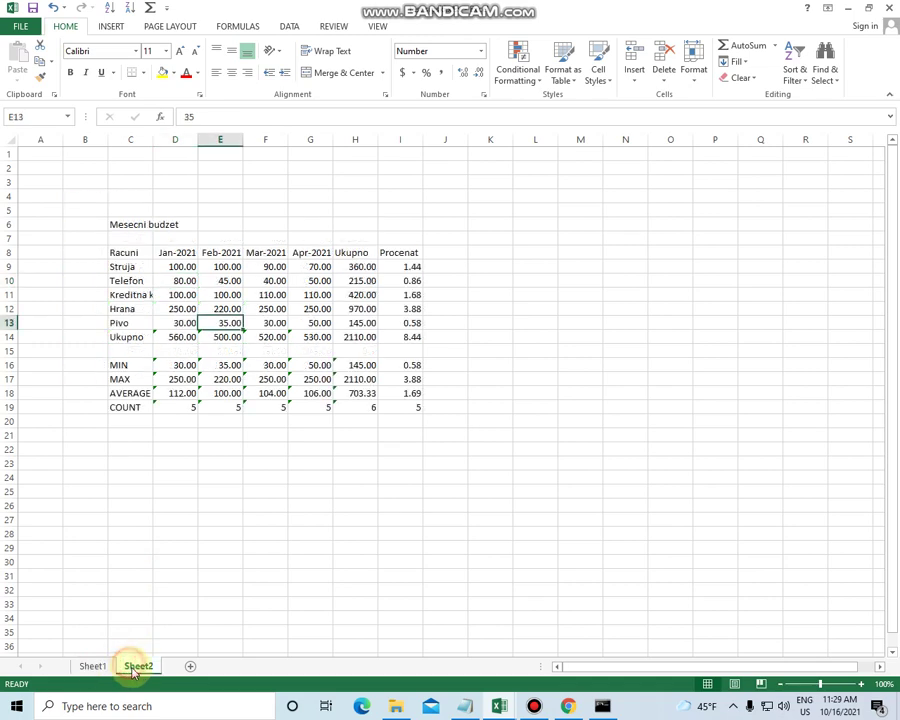
left_click(98, 668)
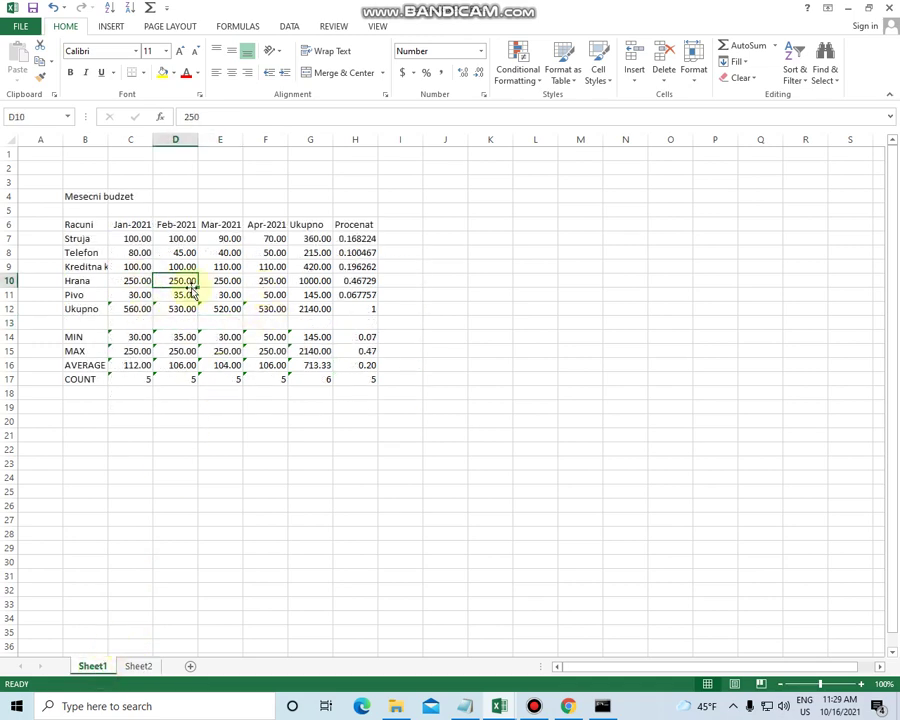
left_click(133, 665)
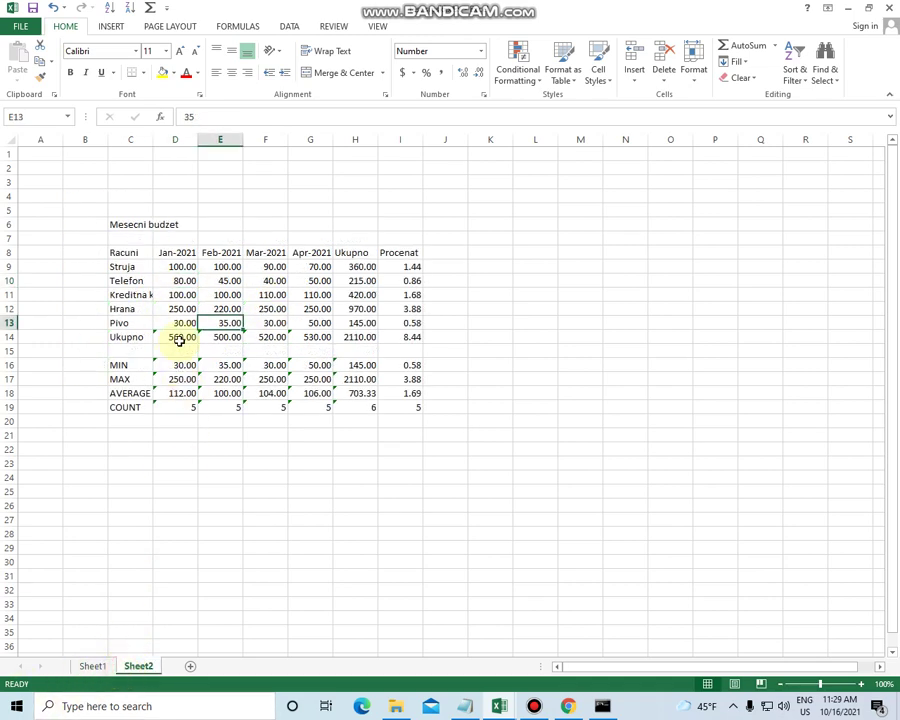
left_click(92, 667)
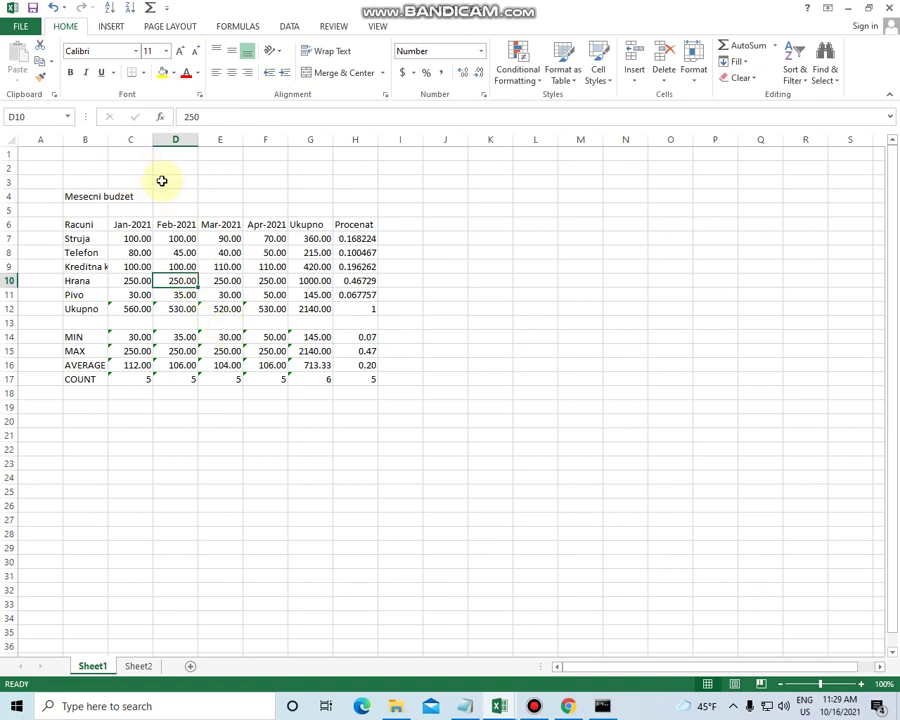
Create a new blank workbook, then return to the budget workbook
left_click(20, 27)
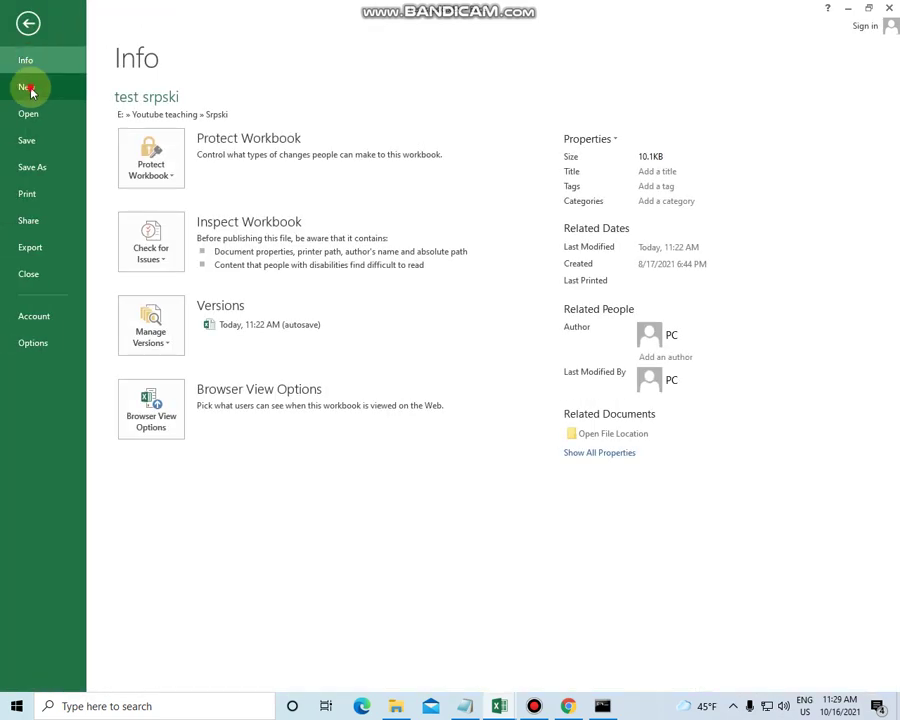
left_click(26, 88)
left_click(165, 255)
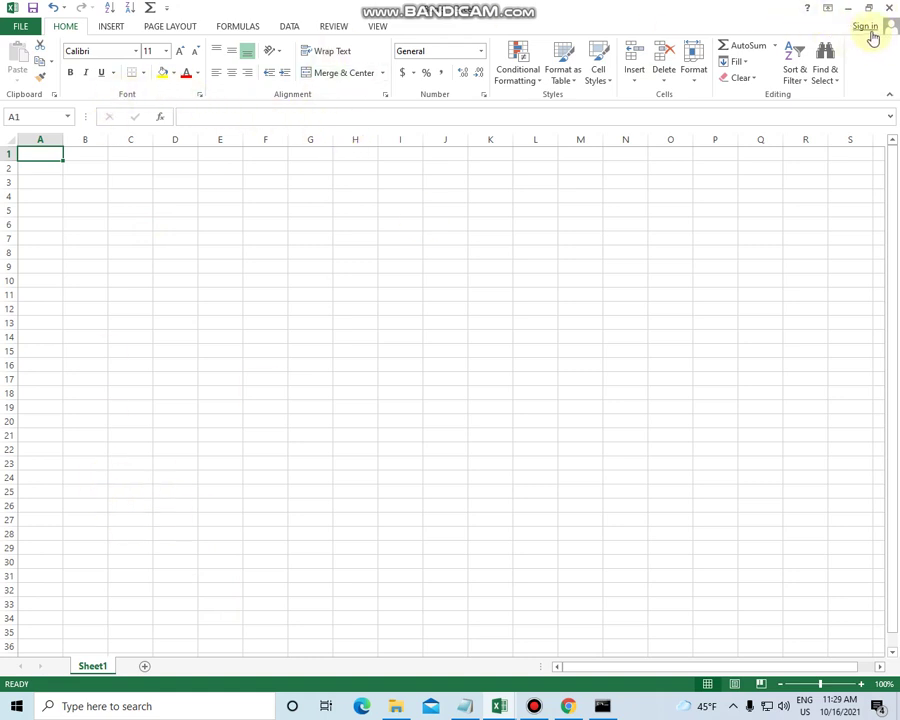
left_click(848, 12)
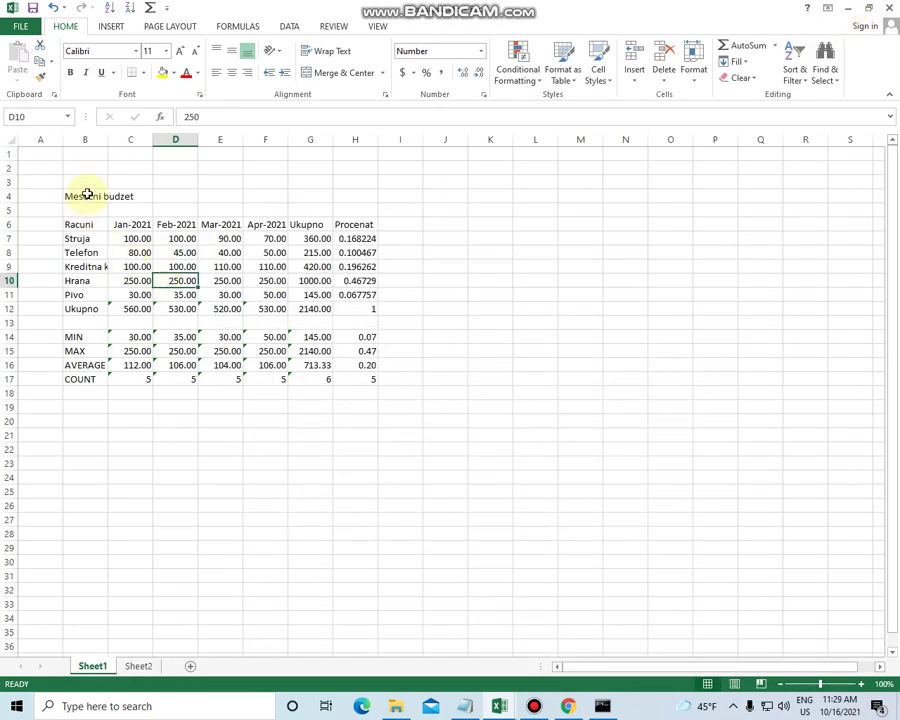
Copy the budget table B4:H17 from Sheet1 and paste it into the new workbook starting at cell B2
left_click_drag(87, 195, 359, 377)
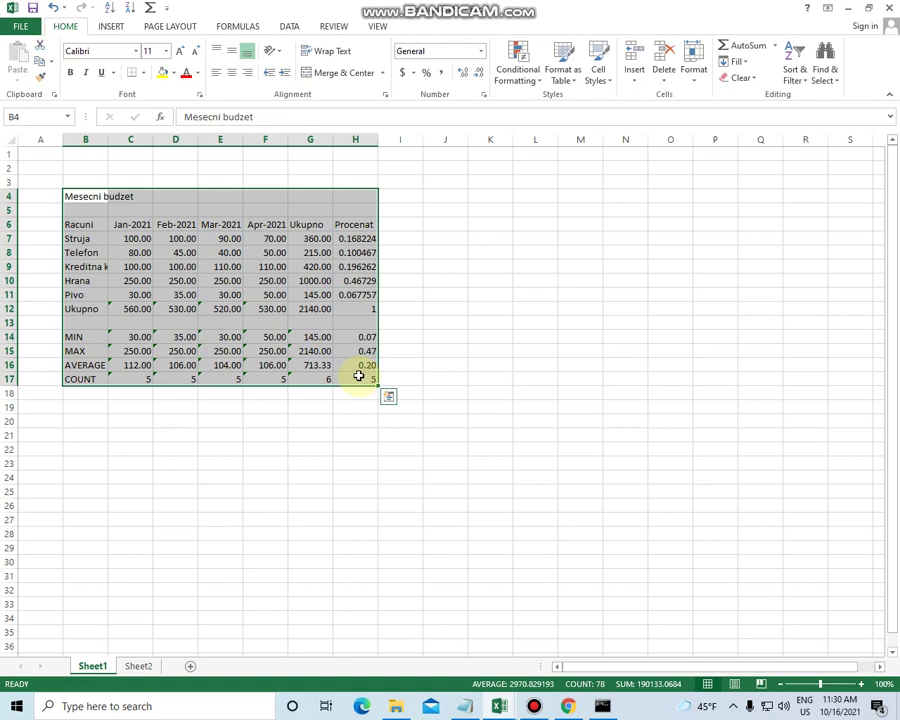
key("ctrl+c")
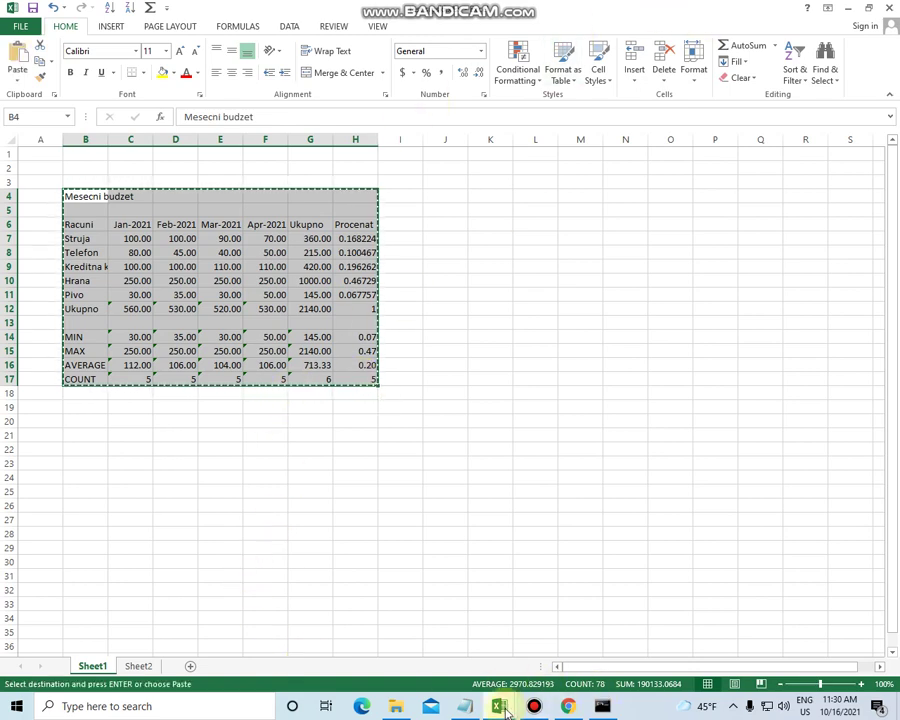
mouse_move(498, 708)
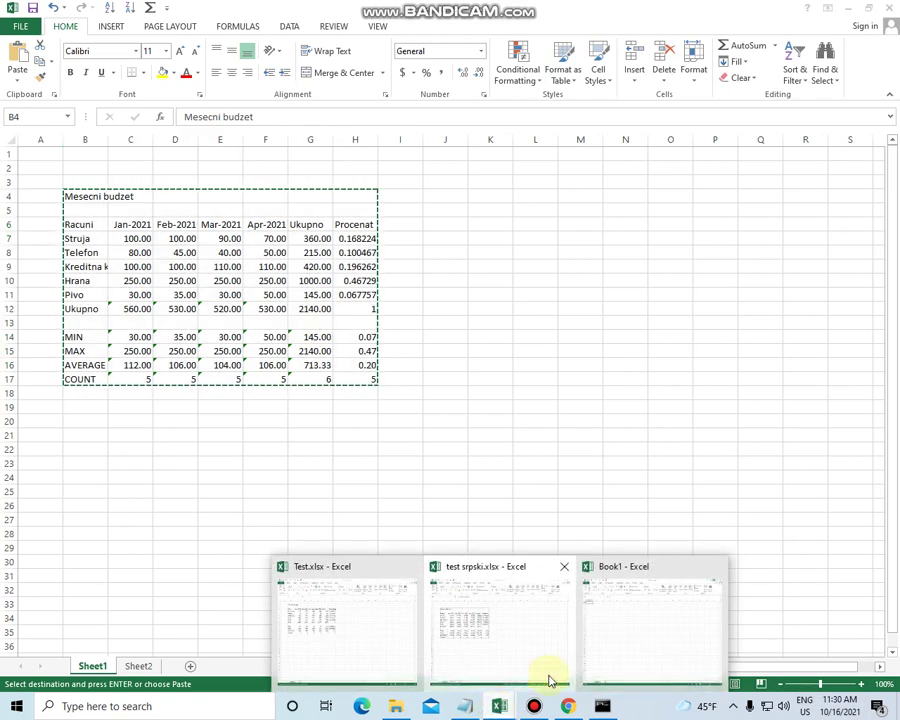
left_click(643, 624)
left_click(89, 170)
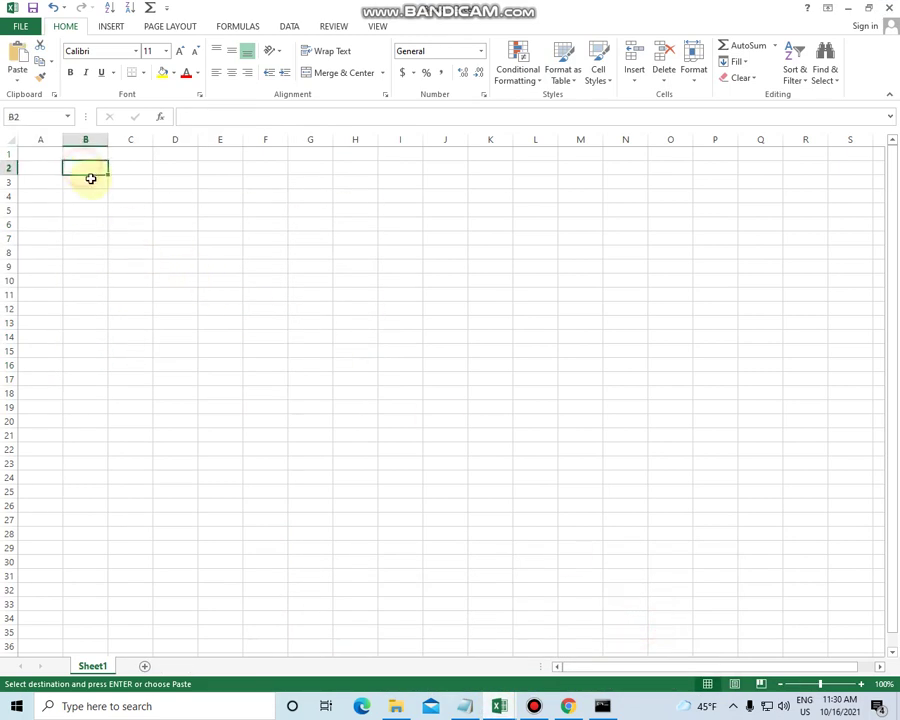
key("ctrl+v")
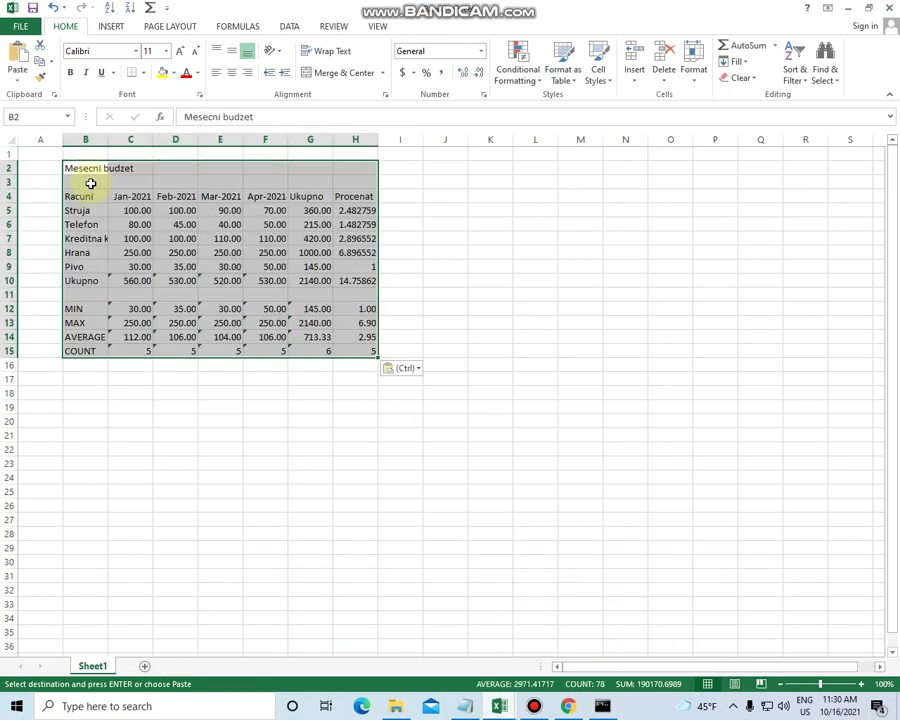
left_click(129, 410)
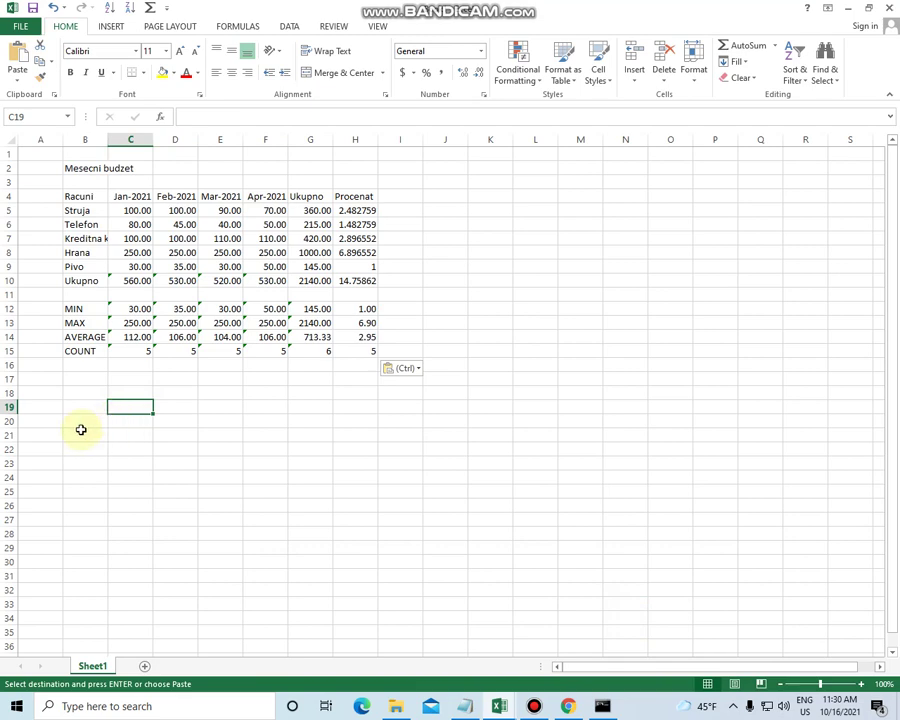
Close the new workbook without saving it and deselect the table in the budget workbook
left_click(889, 7)
left_click(448, 367)
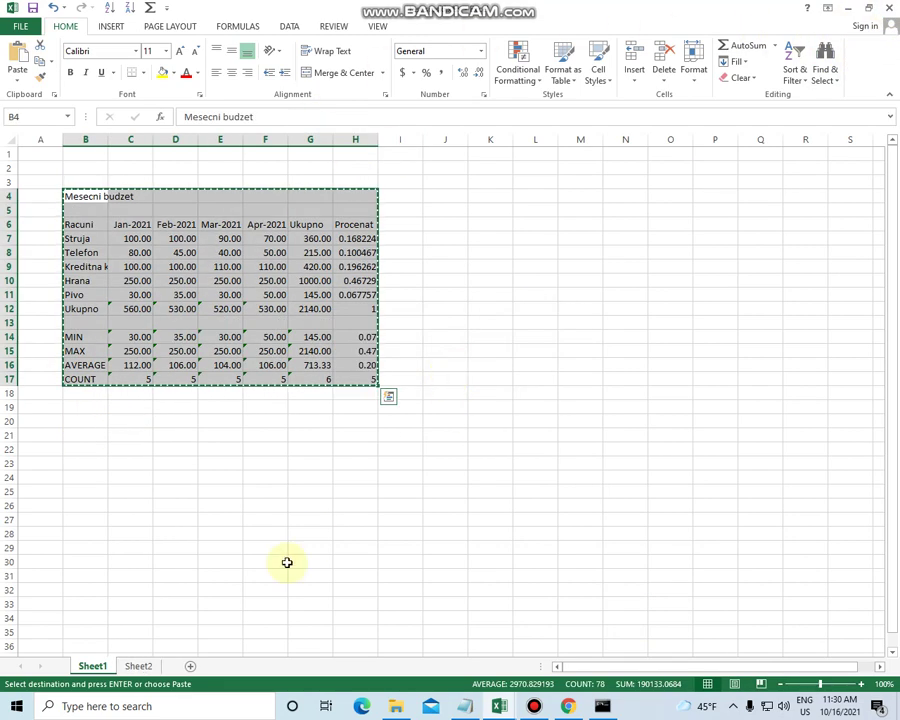
left_click(255, 560)
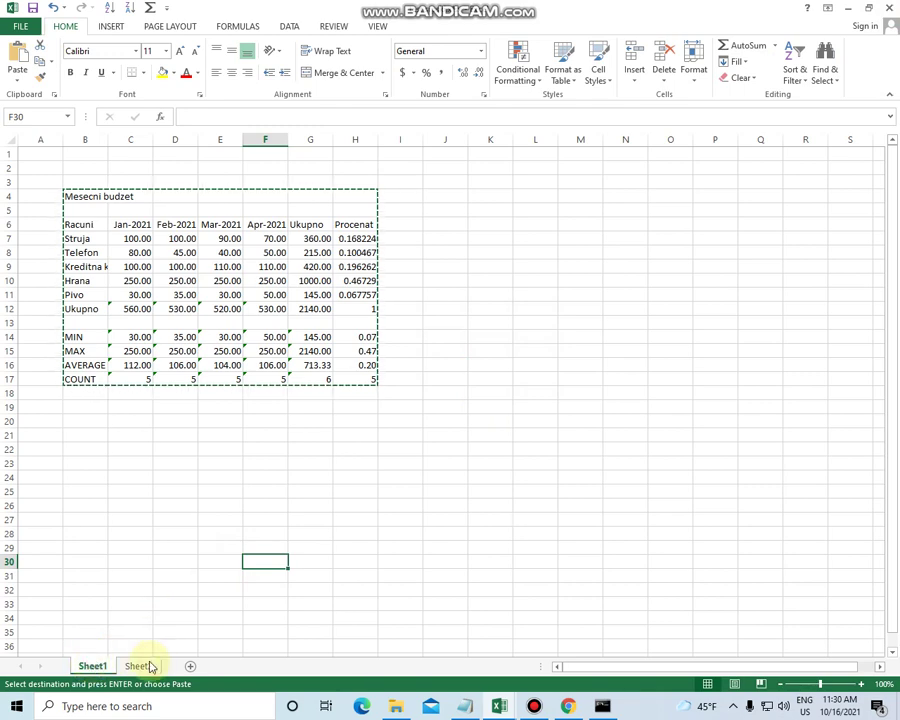
Delete Sheet2 with the copied table from the budget workbook
left_click(139, 667)
right_click(139, 667)
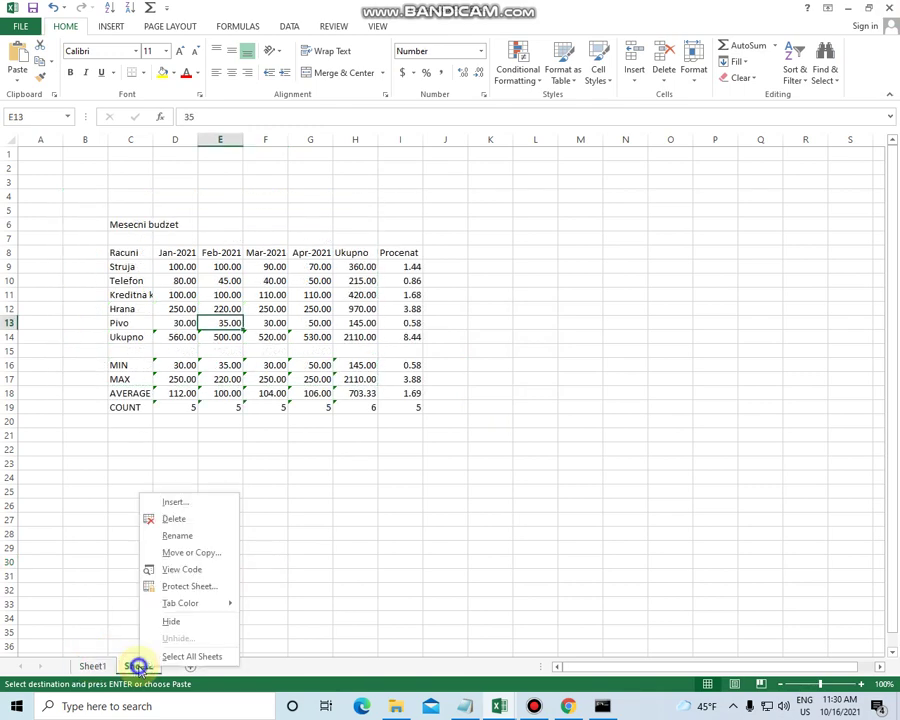
left_click(174, 519)
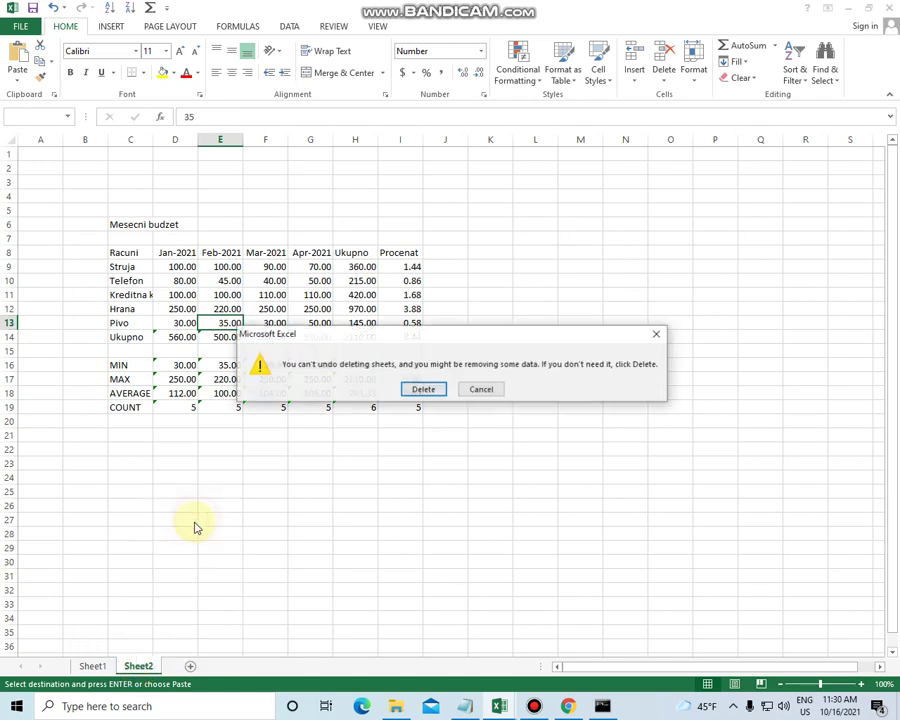
left_click(424, 387)
left_click(94, 665)
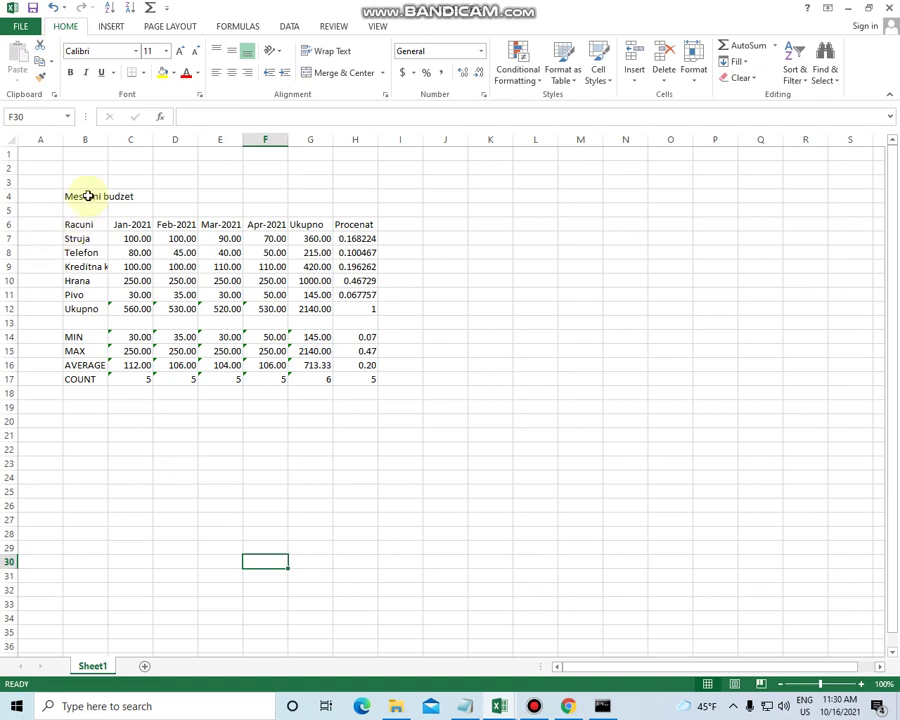
Move the budget table B4:H17 on Sheet1 so that it starts at cell A1
left_click_drag(82, 196, 360, 386)
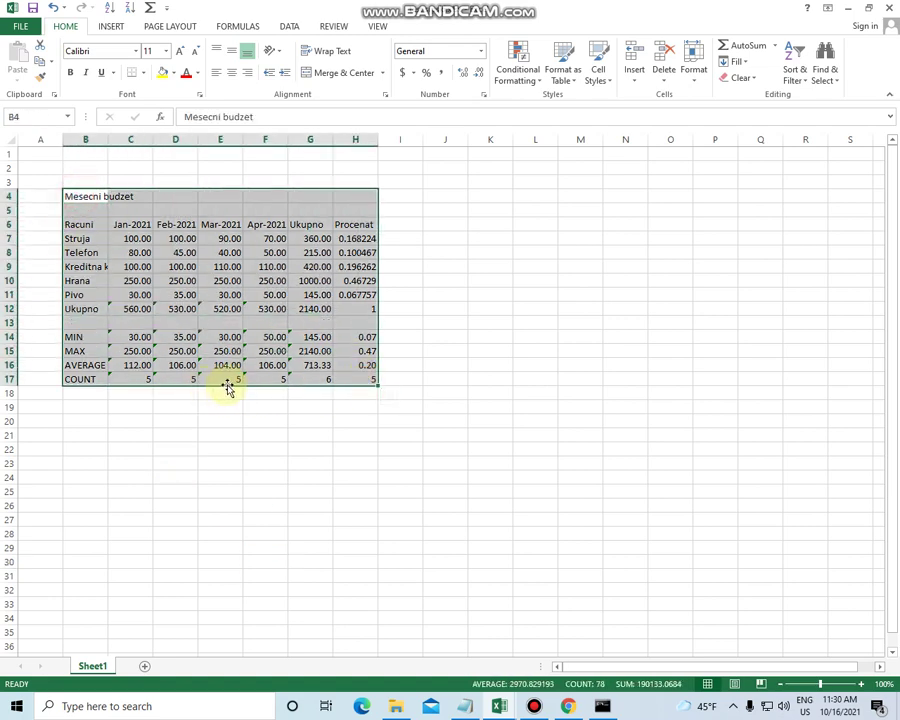
left_click_drag(229, 388, 184, 340)
left_click(205, 416)
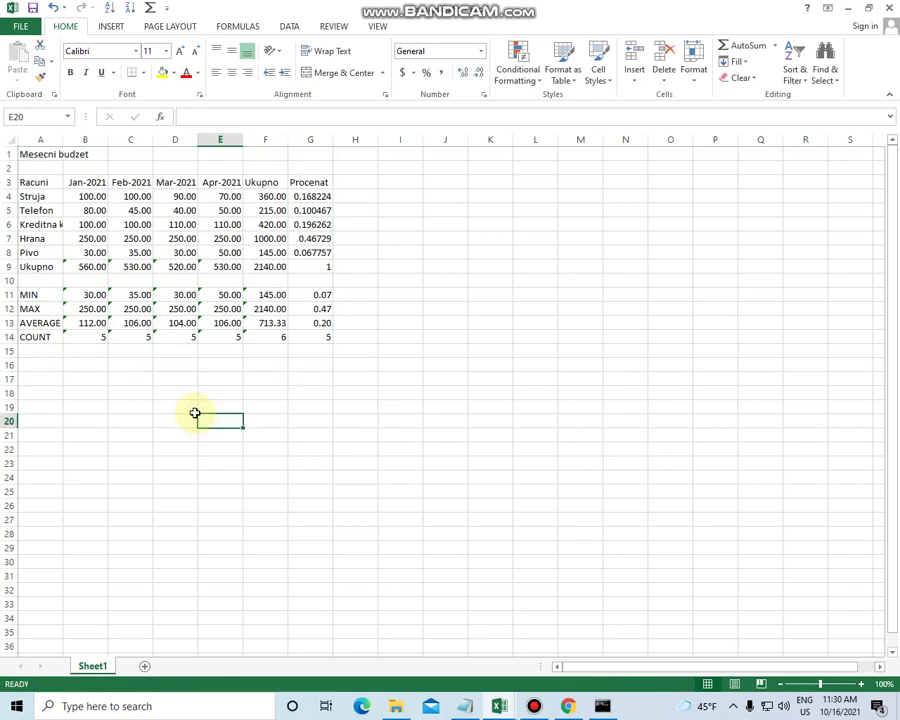
Insert a blank row above the Hrana row and label it Voda in cell A7
left_click_drag(10, 234, 8, 233)
left_click(6, 237)
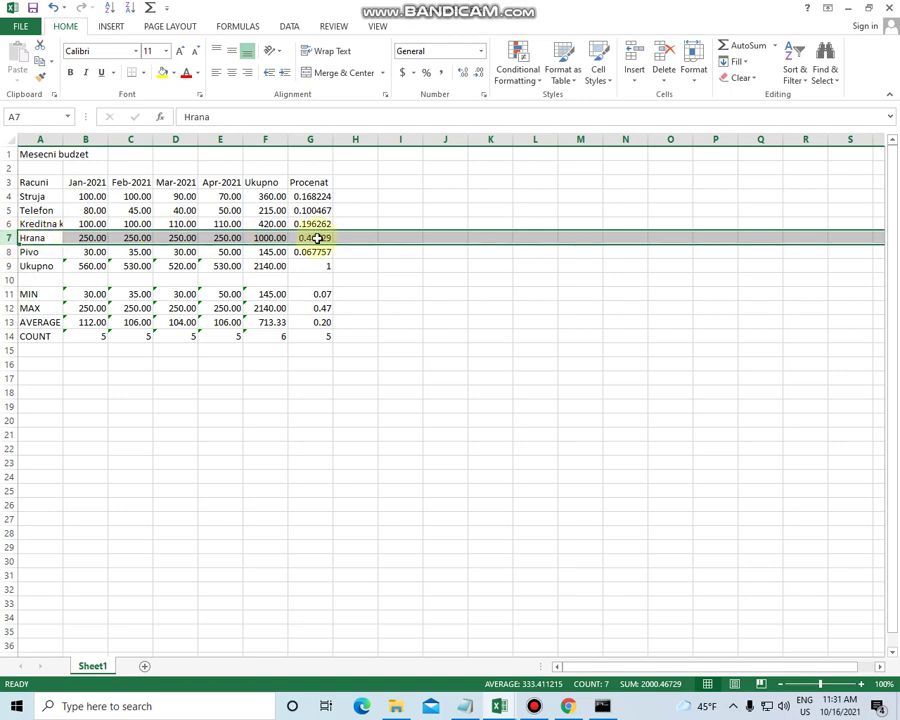
key("ctrl+shift+plus")
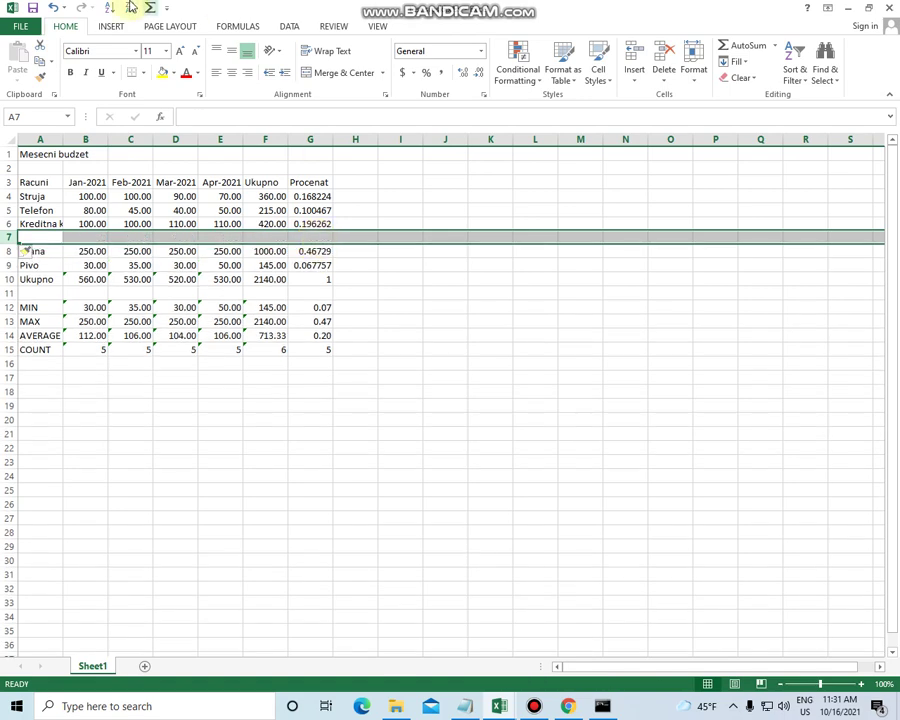
left_click(52, 243)
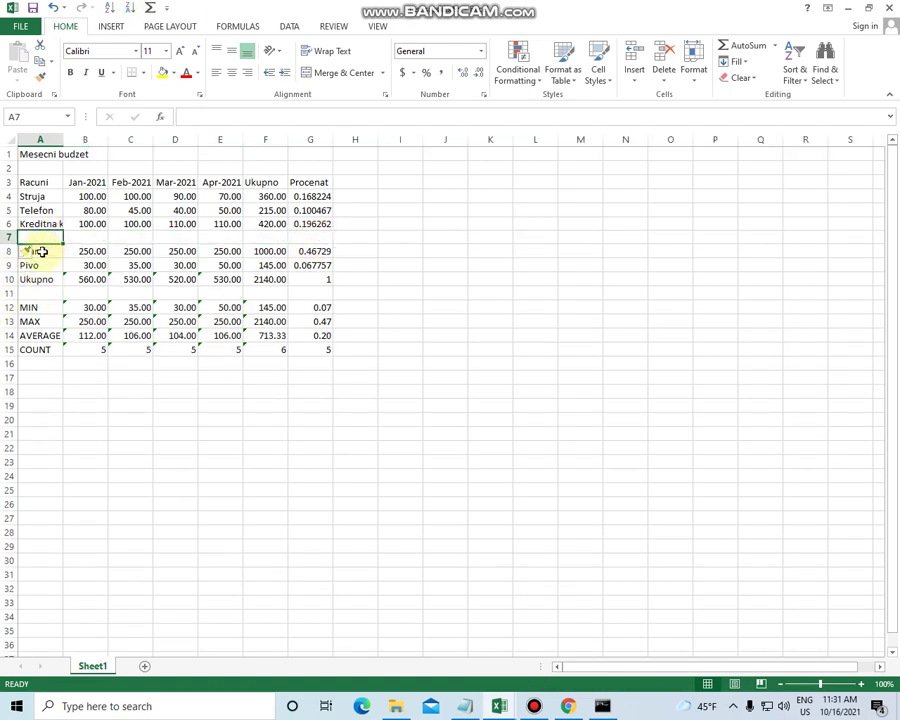
type("Voda")
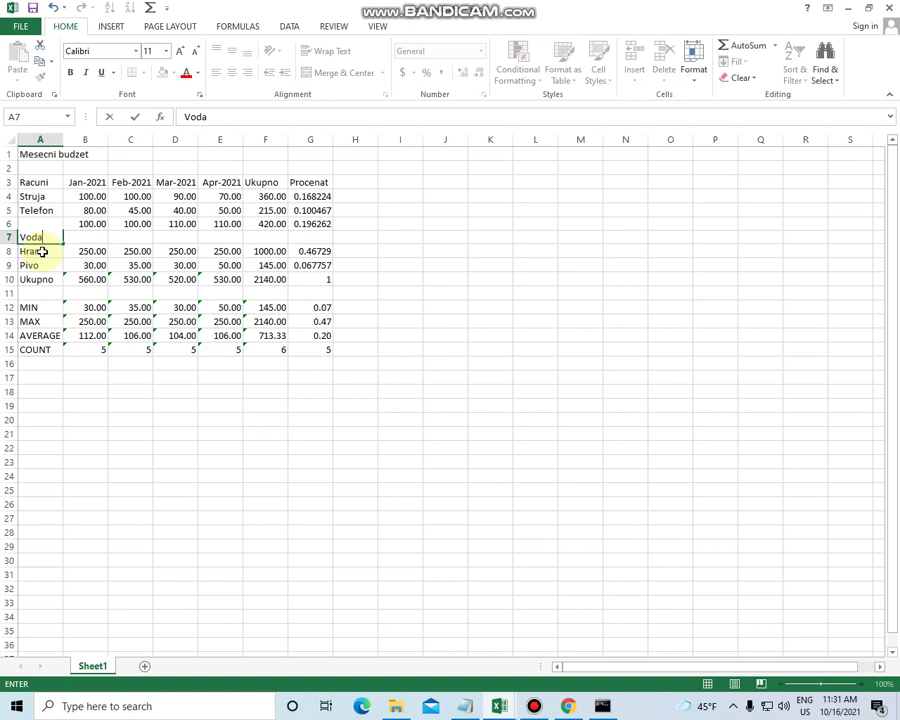
Enter 50 in the Voda row for each month from Jan-2021 to Apr-2021 and in the Ukupno column
left_click(86, 238)
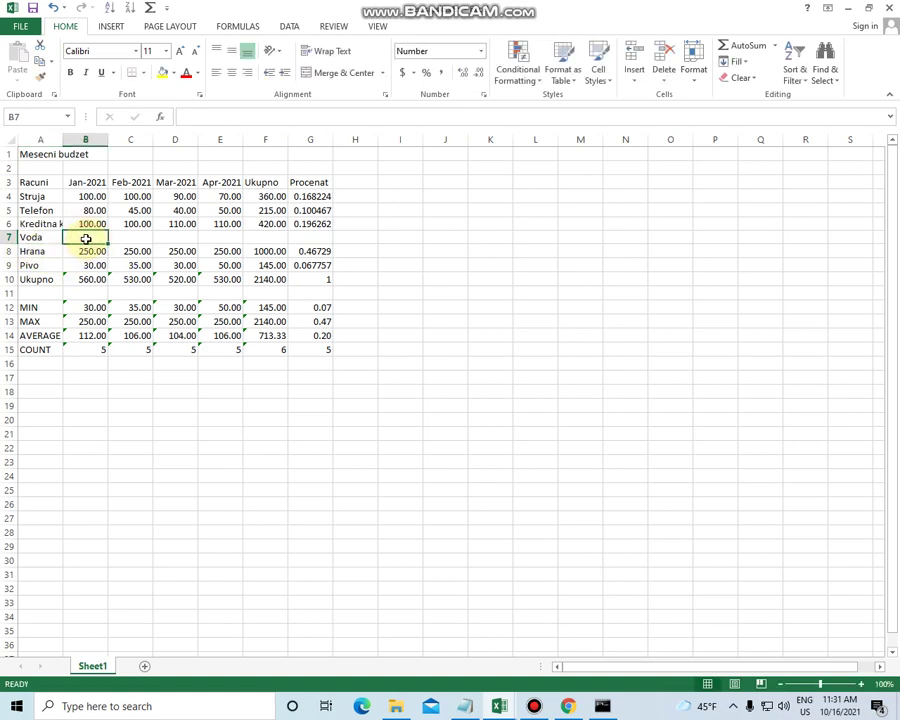
type("50")
key("Tab")
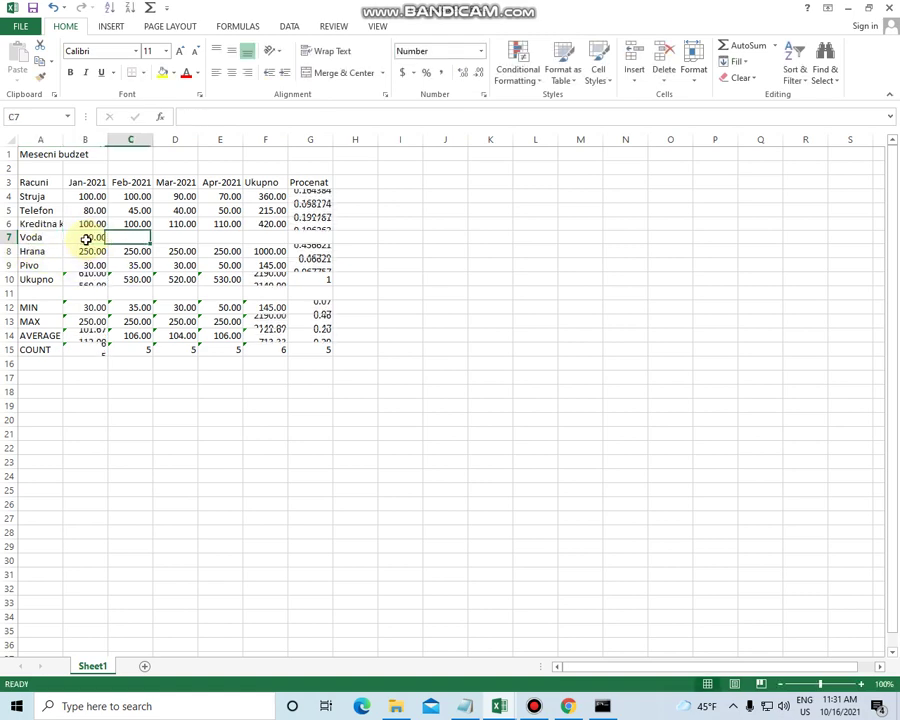
type("50")
key("Tab")
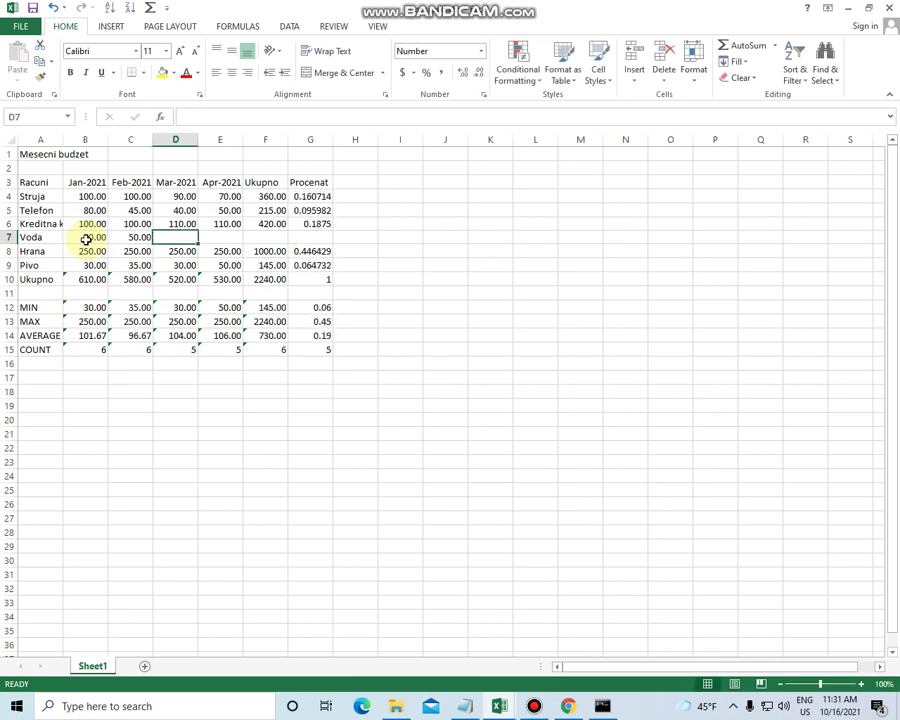
type("50")
key("Tab")
type("50")
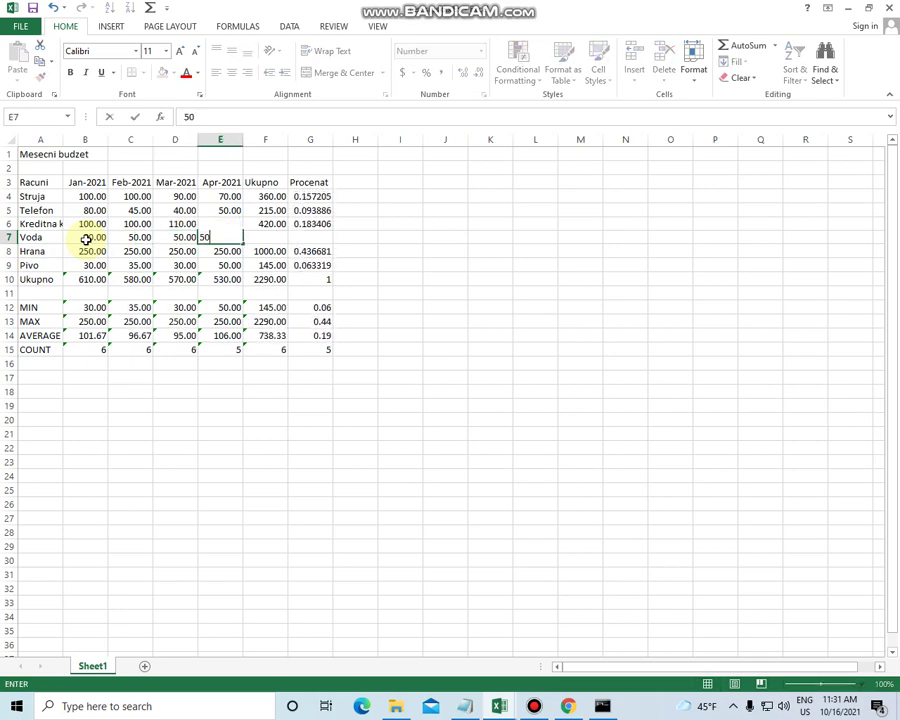
key("Tab")
type("5")
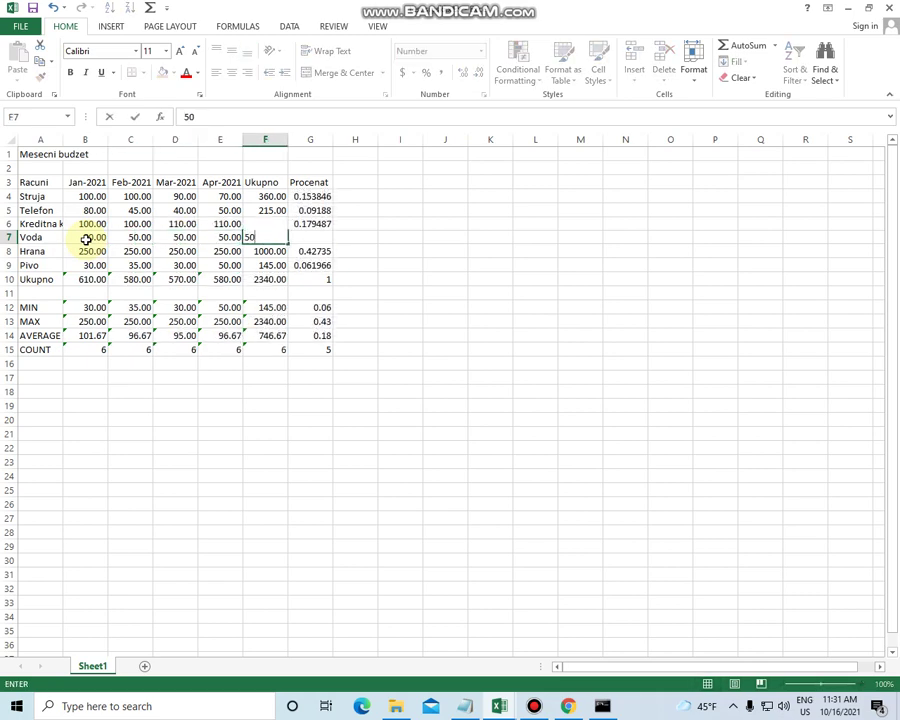
key("Tab")
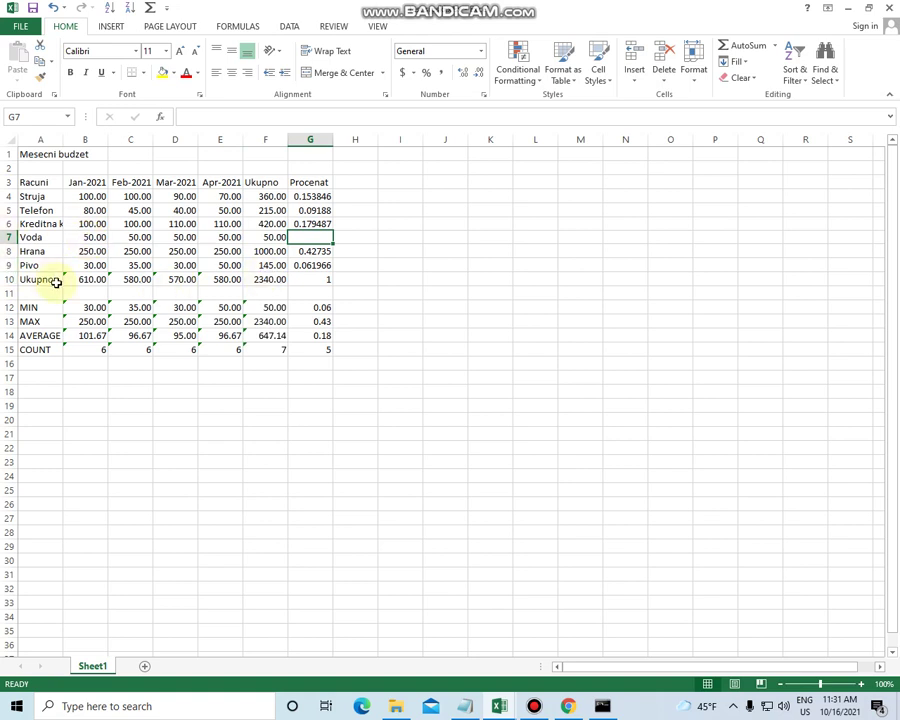
Fill the Procenat formula from the Kreditna row's cell G6 down into the Voda row's cell G7
left_click(317, 222)
left_click_drag(334, 232, 336, 244)
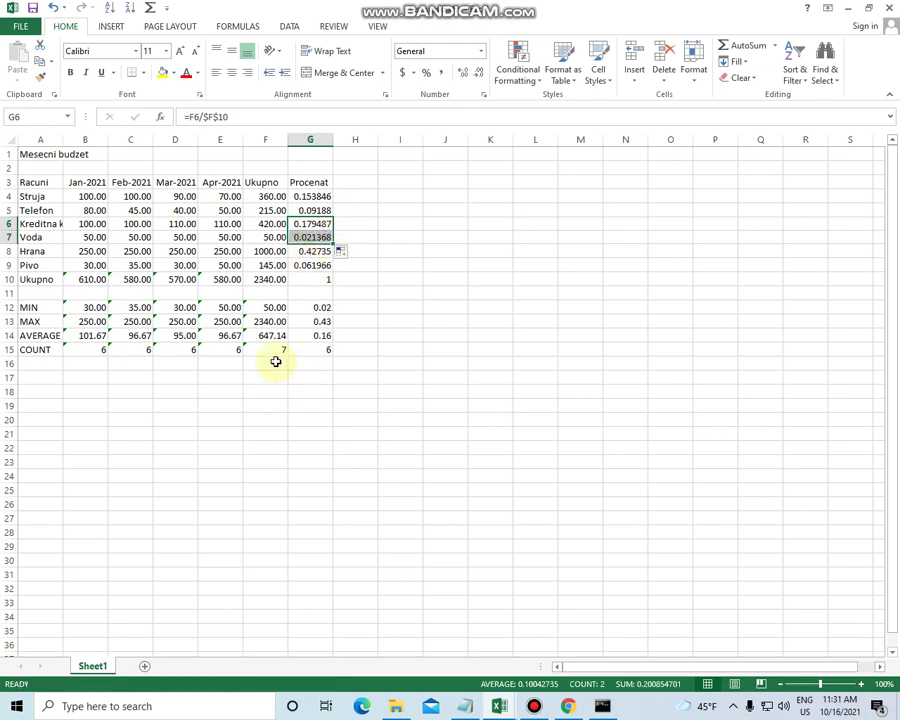
left_click(210, 379)
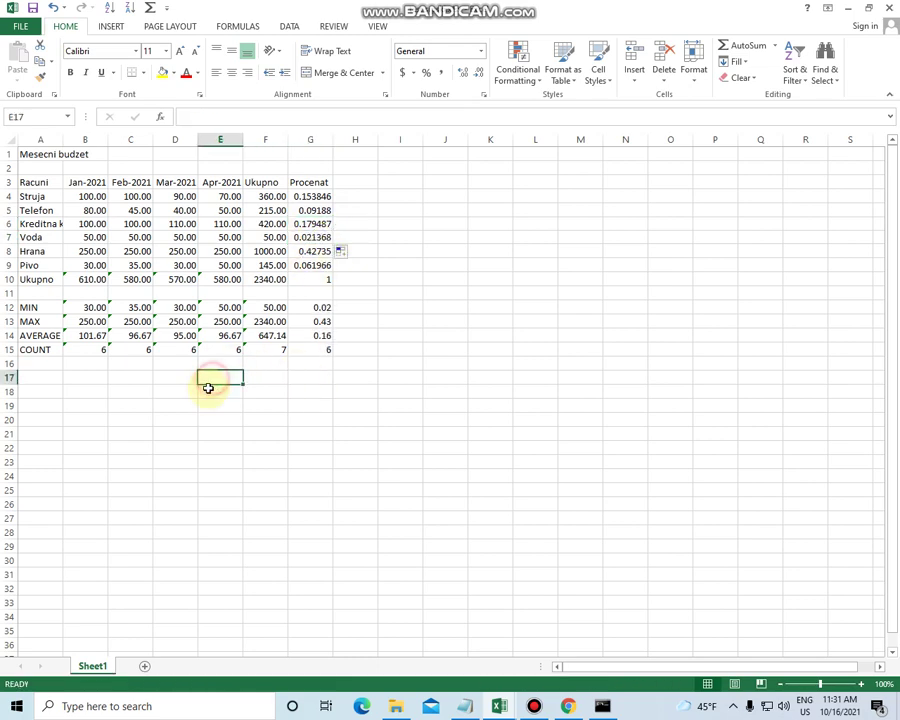
Check the Jan-2021 Ukupno formula in B10 against the amounts in B4:B9
left_click(88, 280)
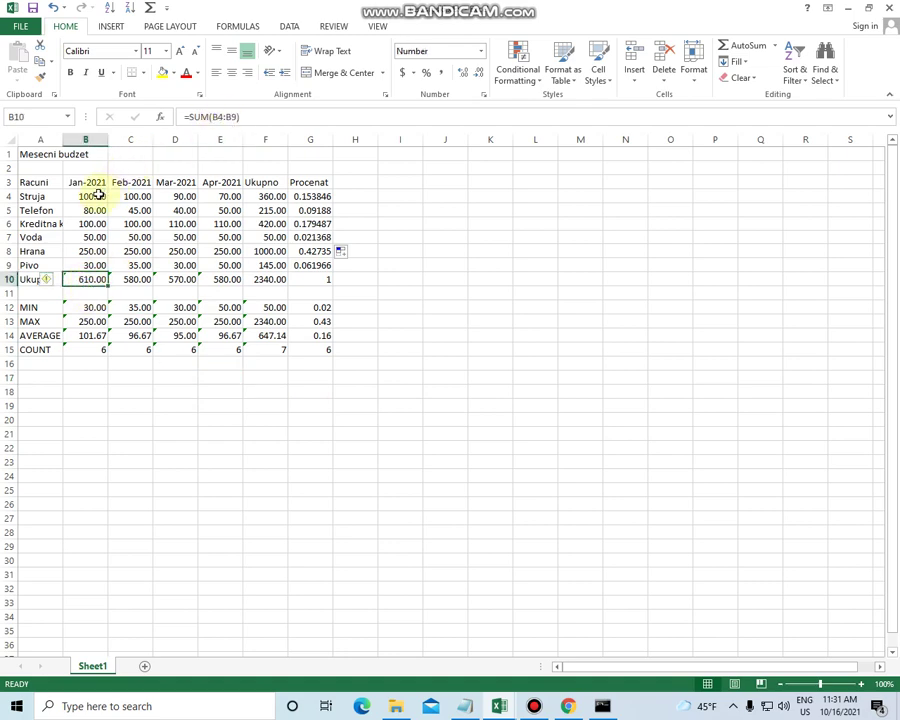
left_click_drag(92, 196, 96, 263)
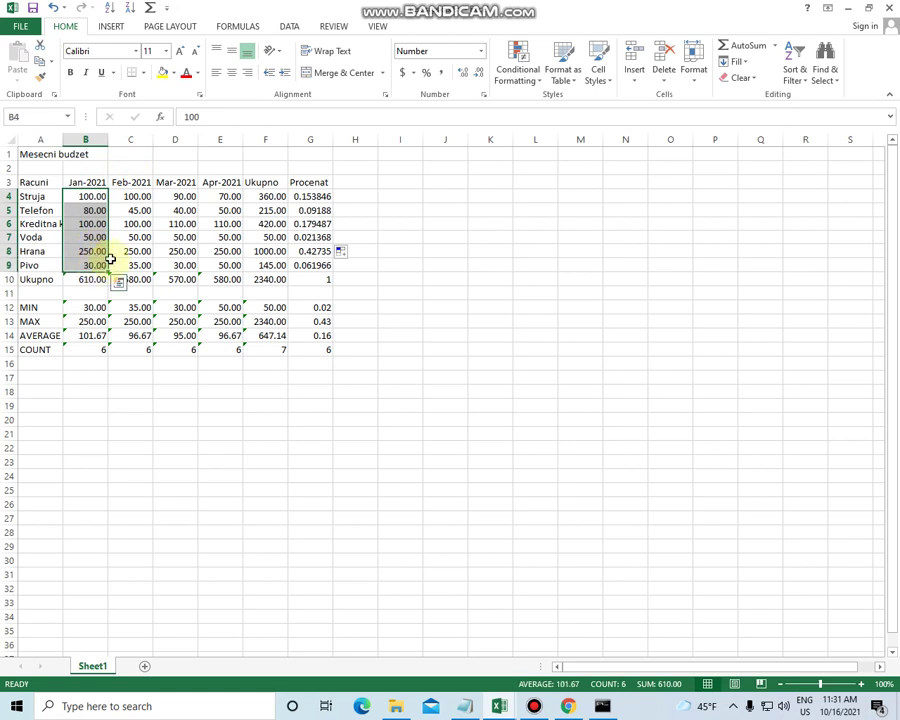
left_click(128, 252)
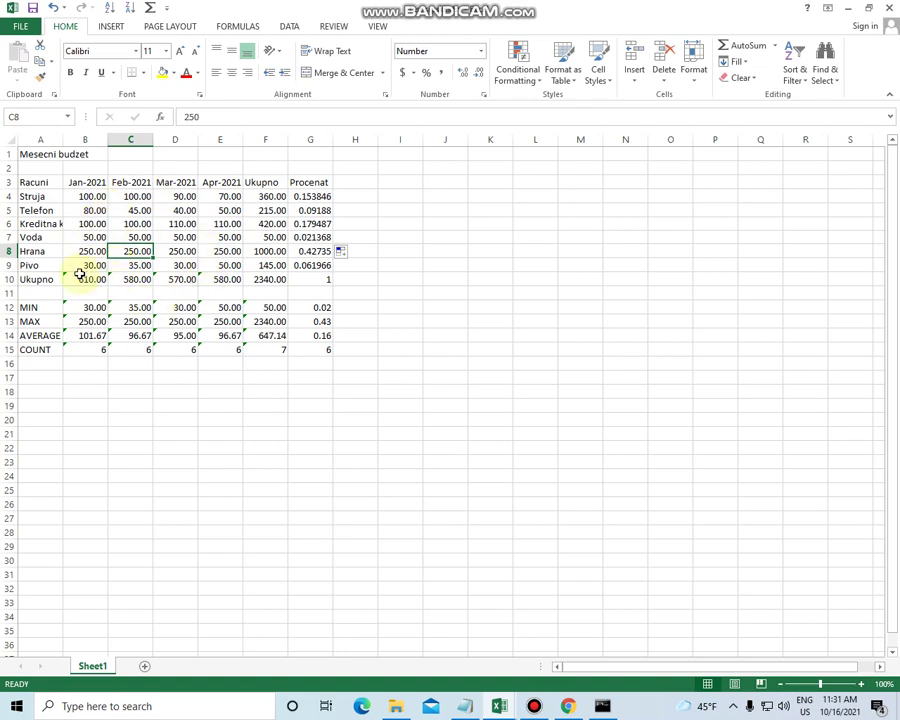
Insert a blank row above the Ukupno row and enter 50 in its Jan-2021 cell B10
left_click(8, 279)
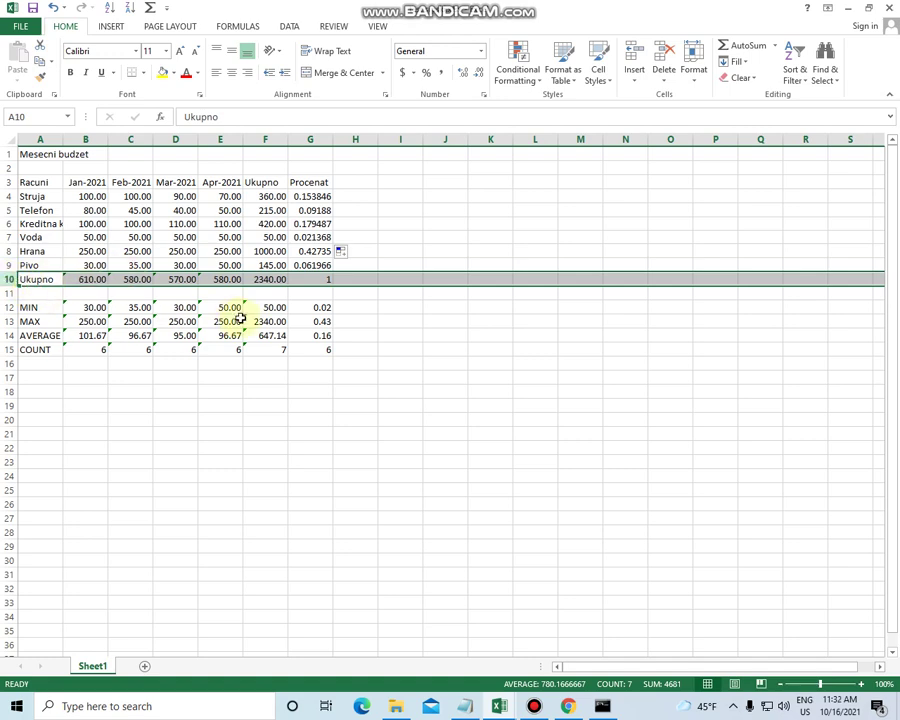
key("ctrl+shift+plus")
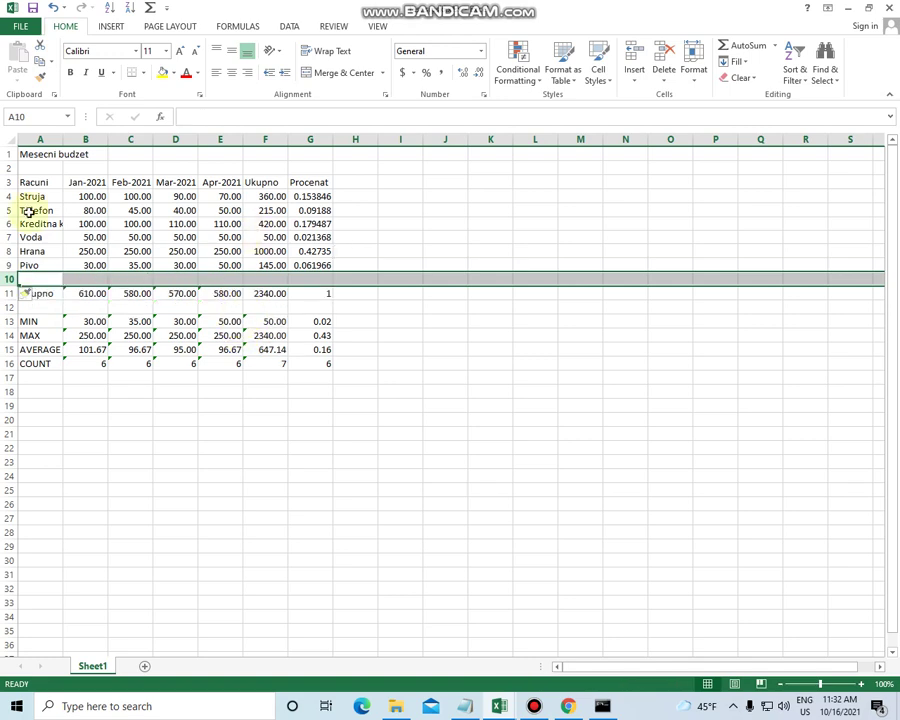
left_click(99, 282)
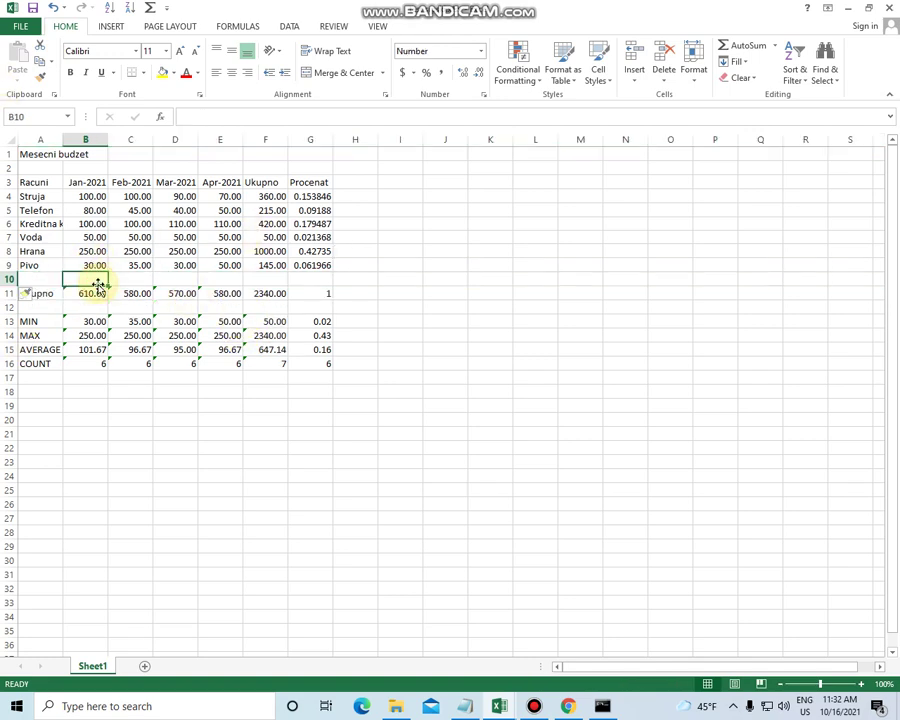
type("50")
key("Return")
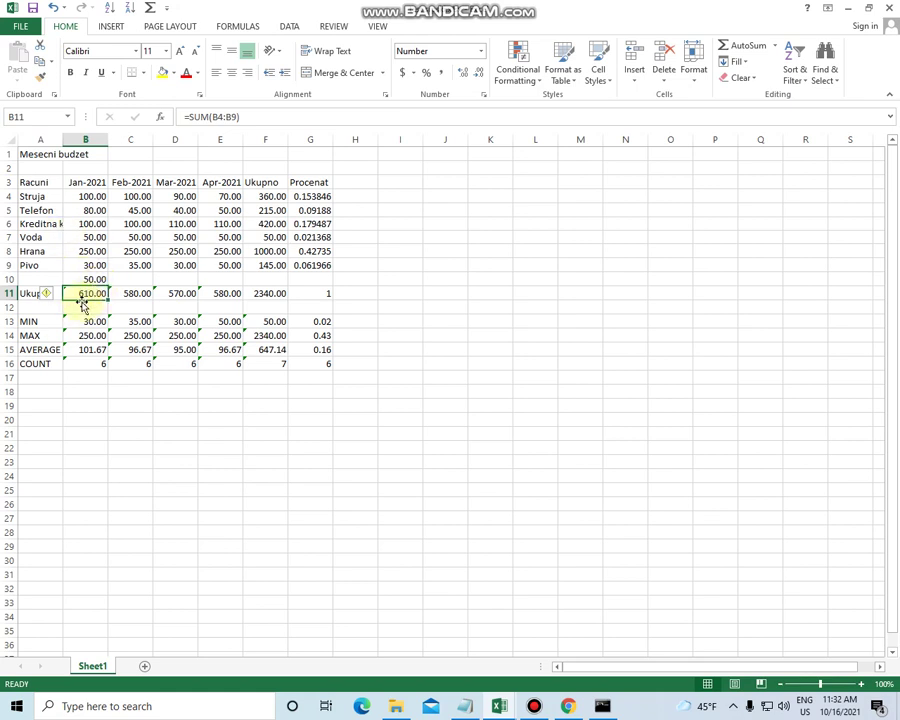
Undo the entry in B10 and the row inserted above Ukupno
left_click(57, 10)
left_click(57, 10)
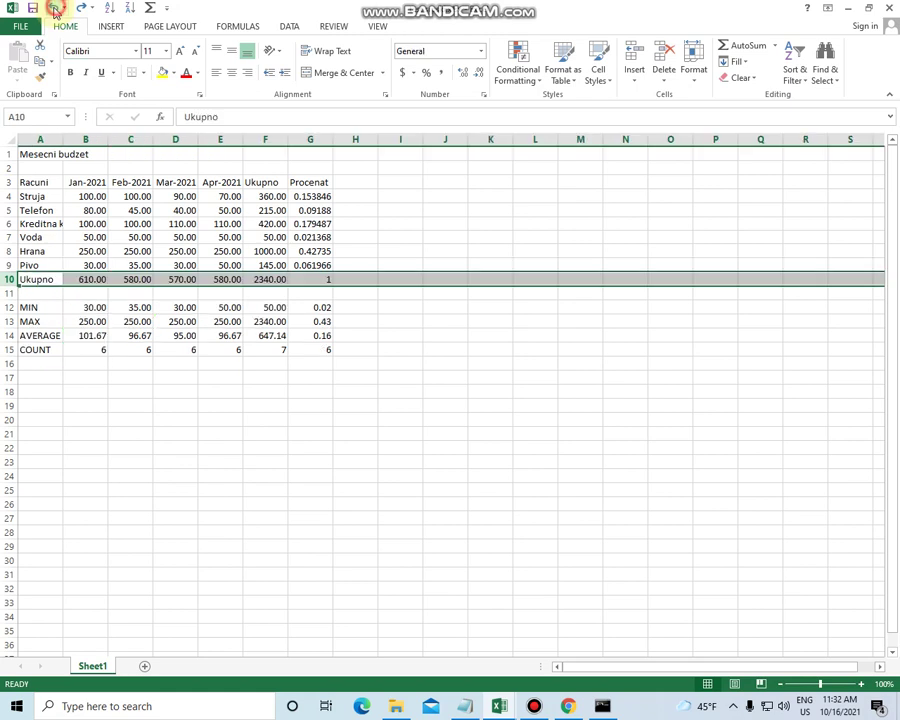
left_click(111, 396)
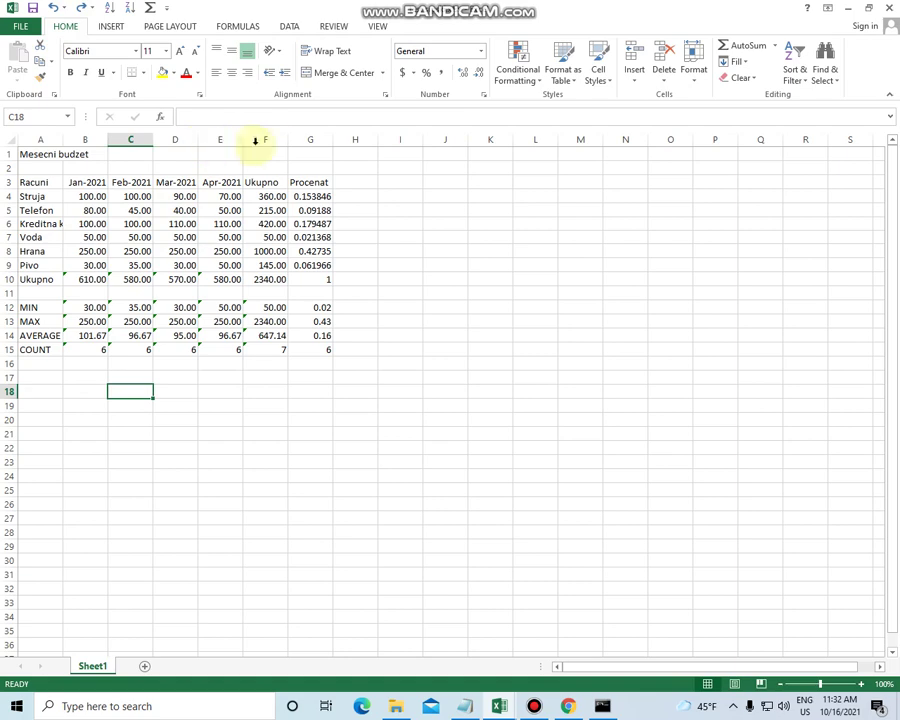
Insert a blank column before the Ukupno column and label it May-2021 in cell F3
left_click(260, 138)
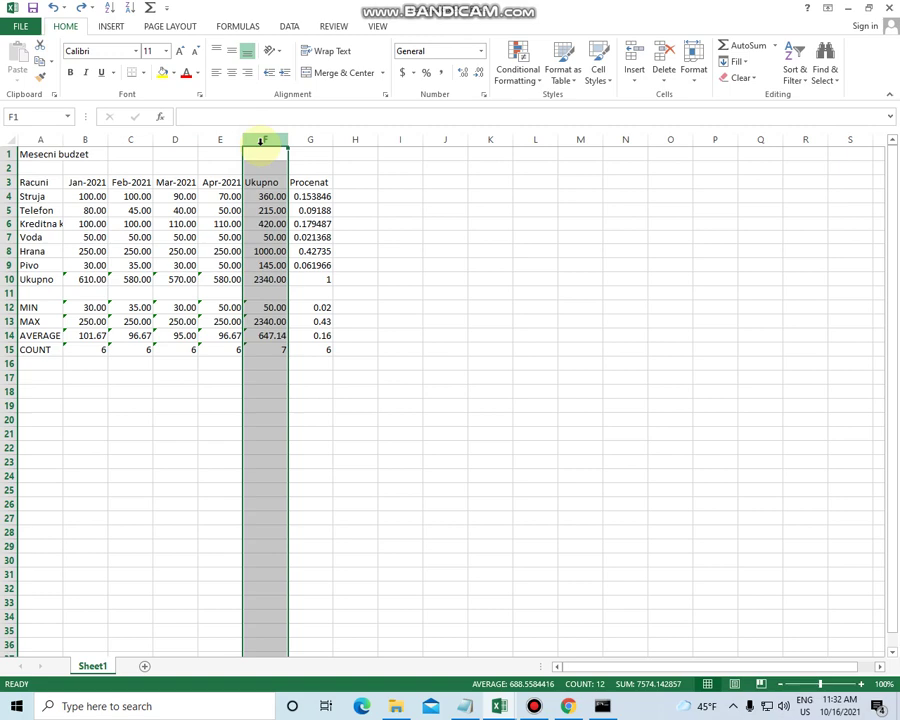
key("ctrl+shift+plus")
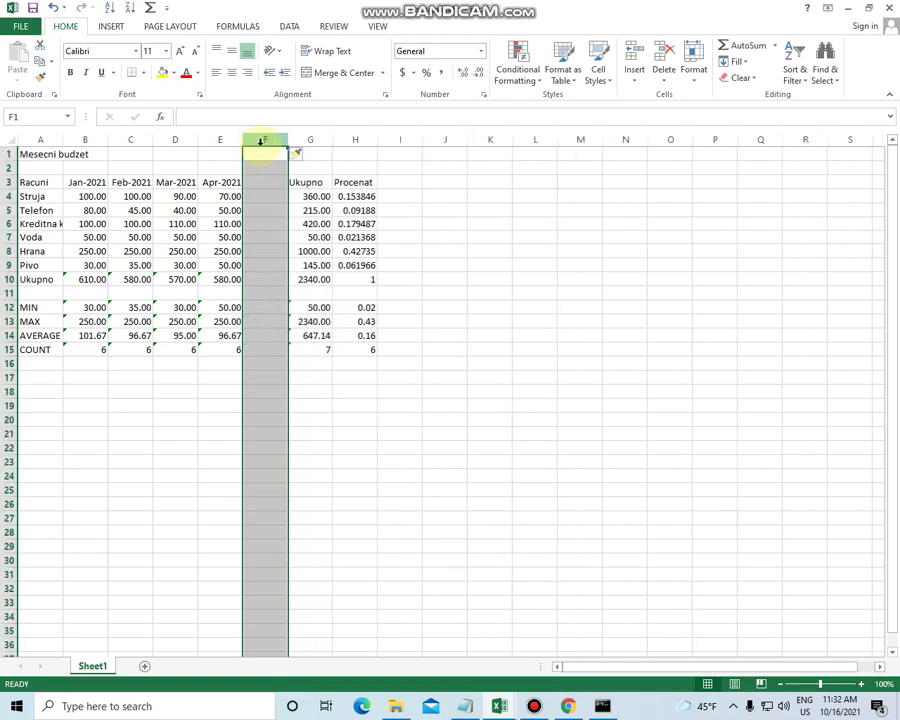
left_click(326, 396)
left_click(262, 181)
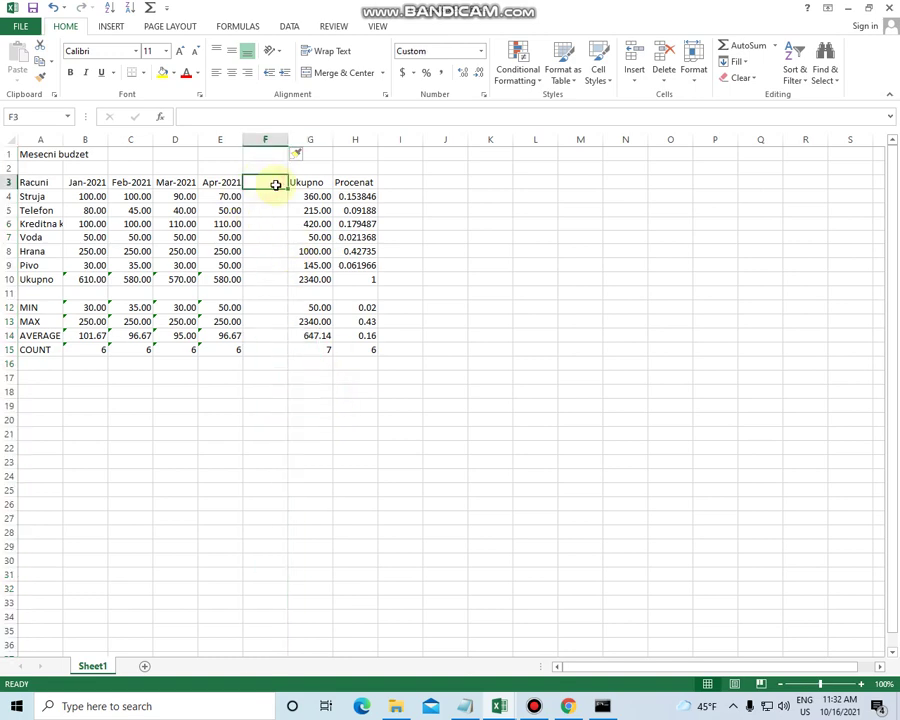
type("M")
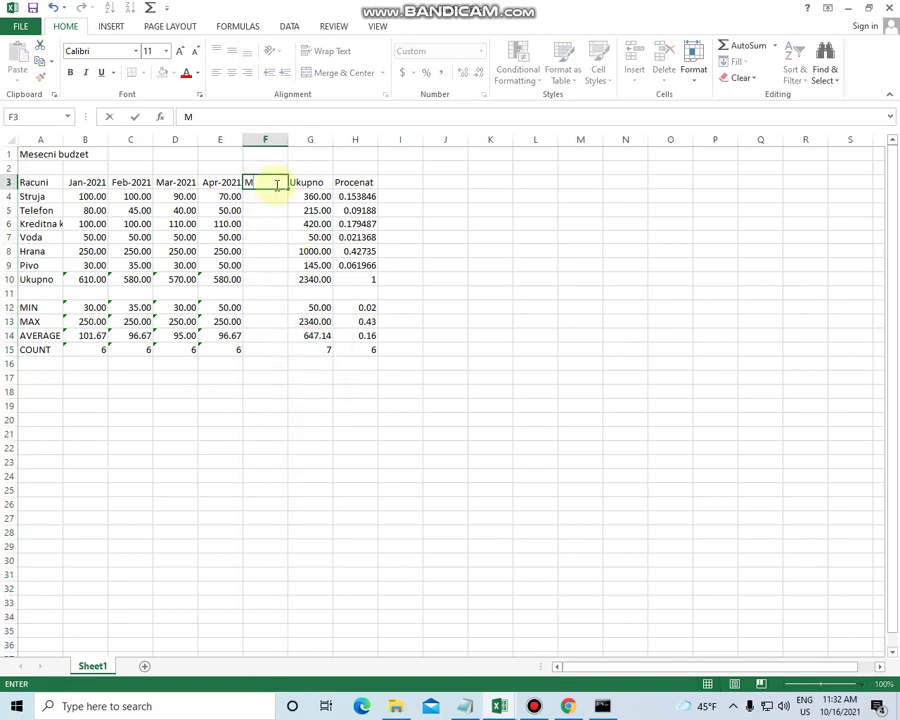
type("ay-2021")
key("Return")
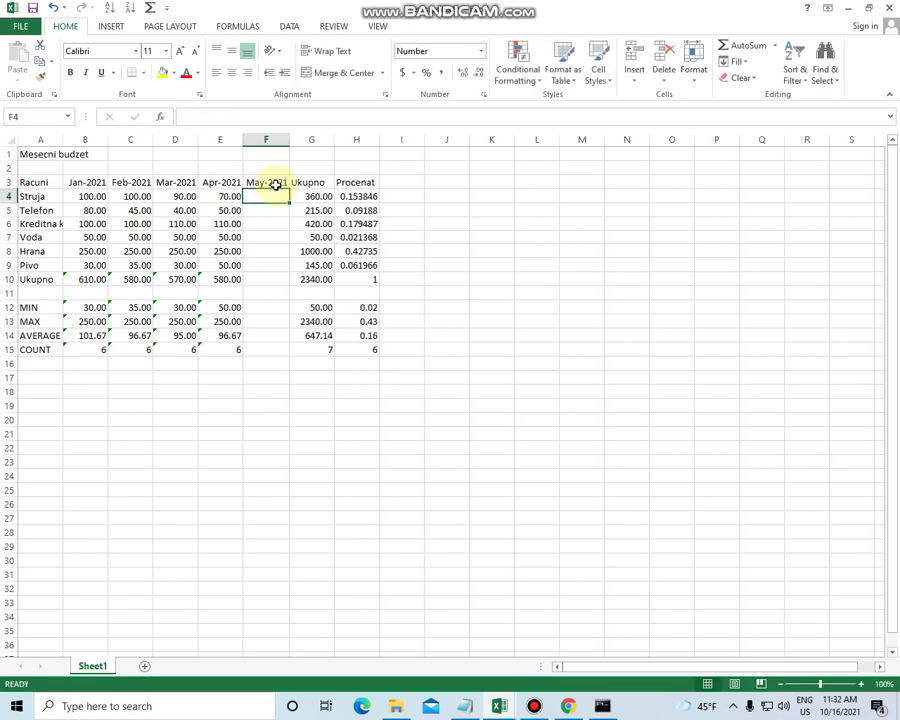
Enter 100 in the May-2021 column for every expense from Struja to Pivo and fill the Ukupno formula from E10 into F10
type("100")
key("Return")
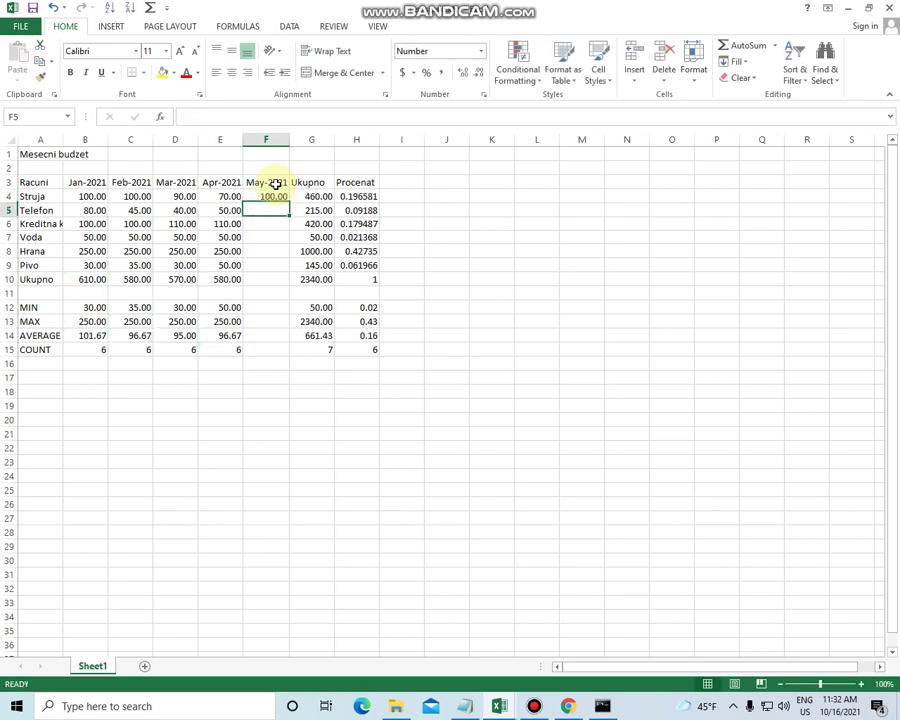
type("100")
key("Return")
type("100")
key("Return")
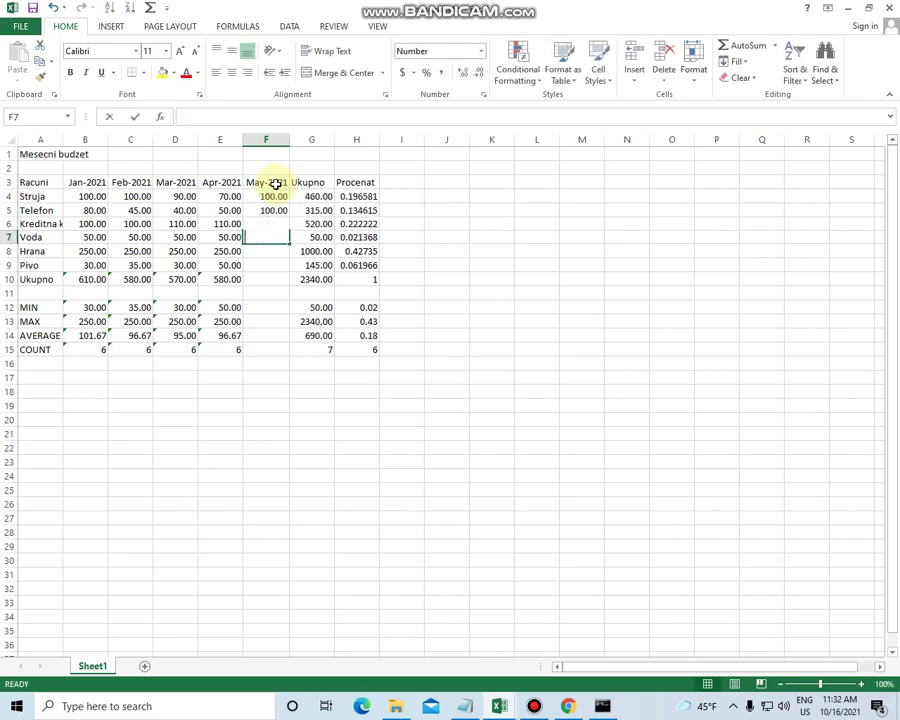
type("100")
key("Return")
type("100")
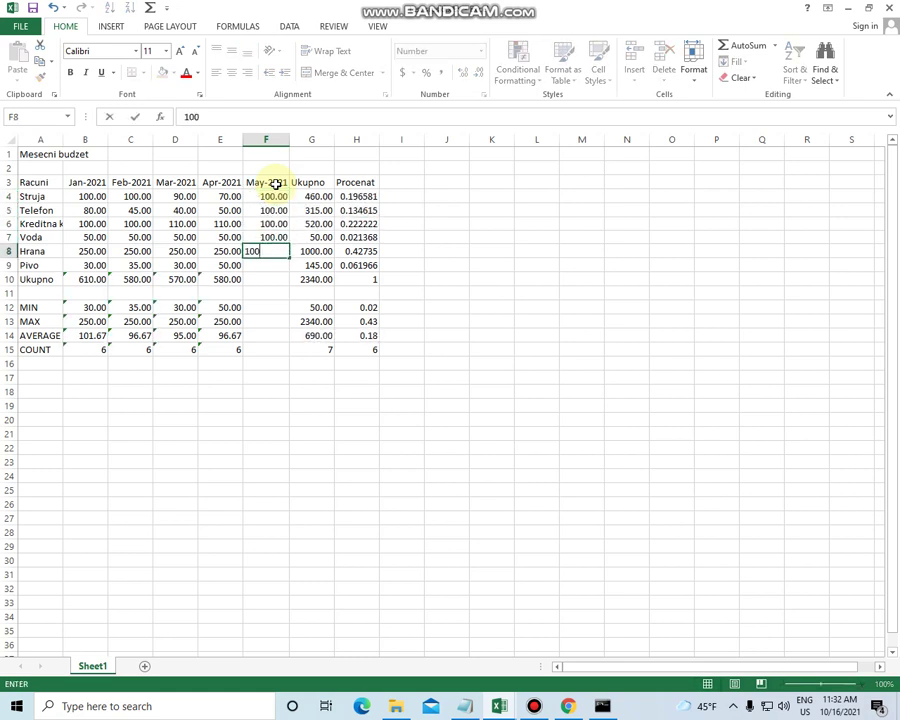
key("Return")
type("100")
key("Return")
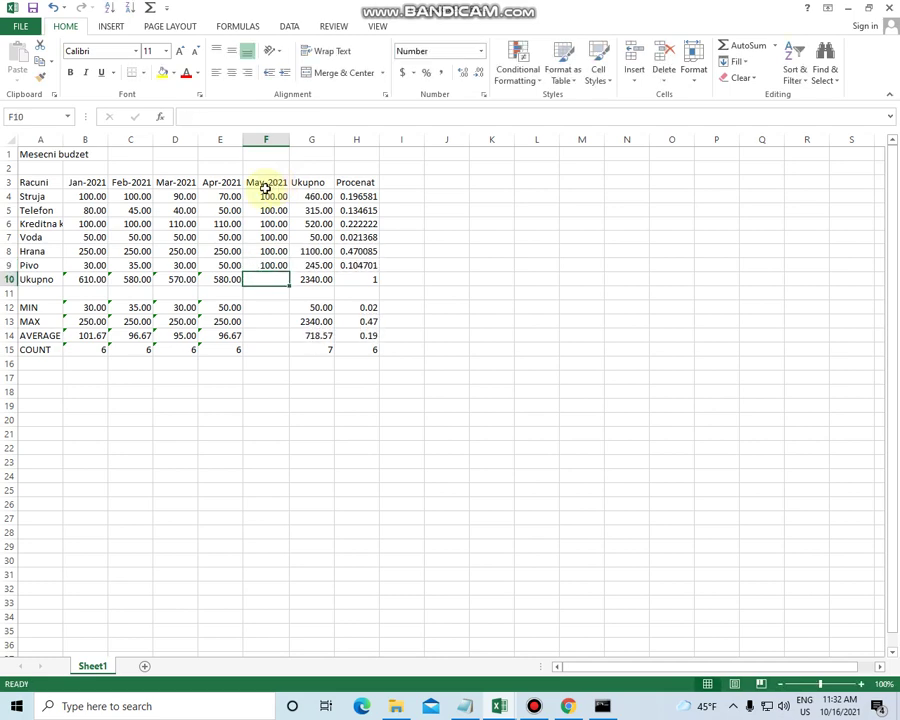
left_click(232, 279)
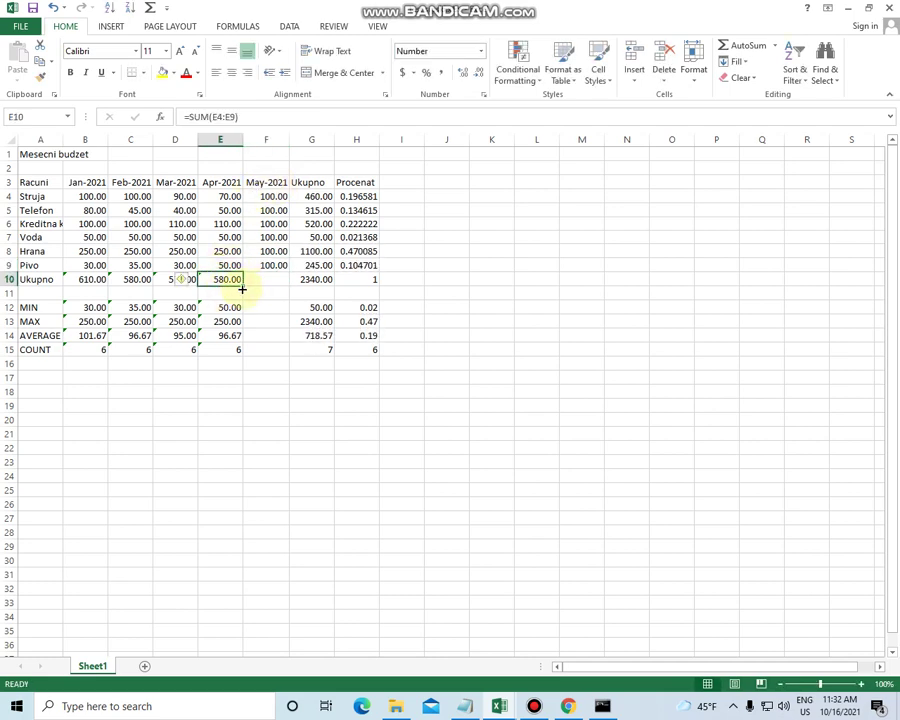
left_click_drag(241, 285, 277, 306)
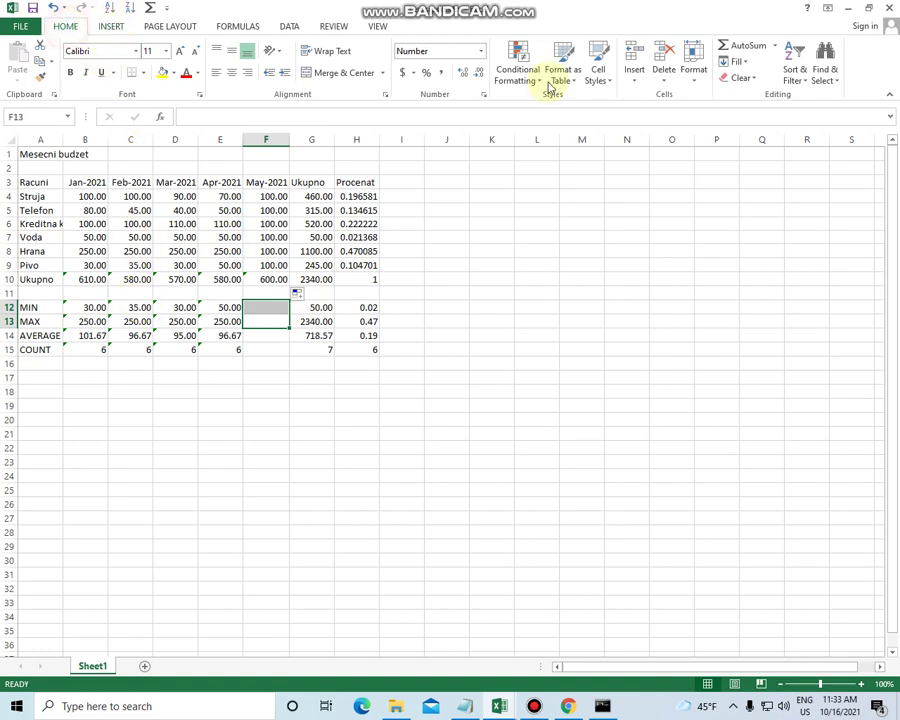
left_click(634, 82)
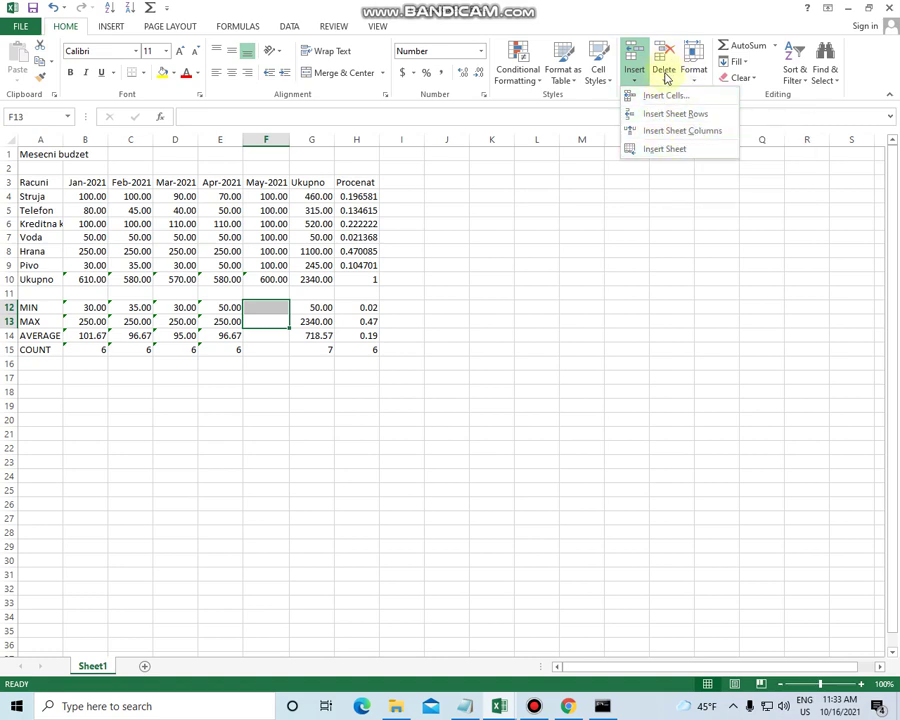
left_click(665, 80)
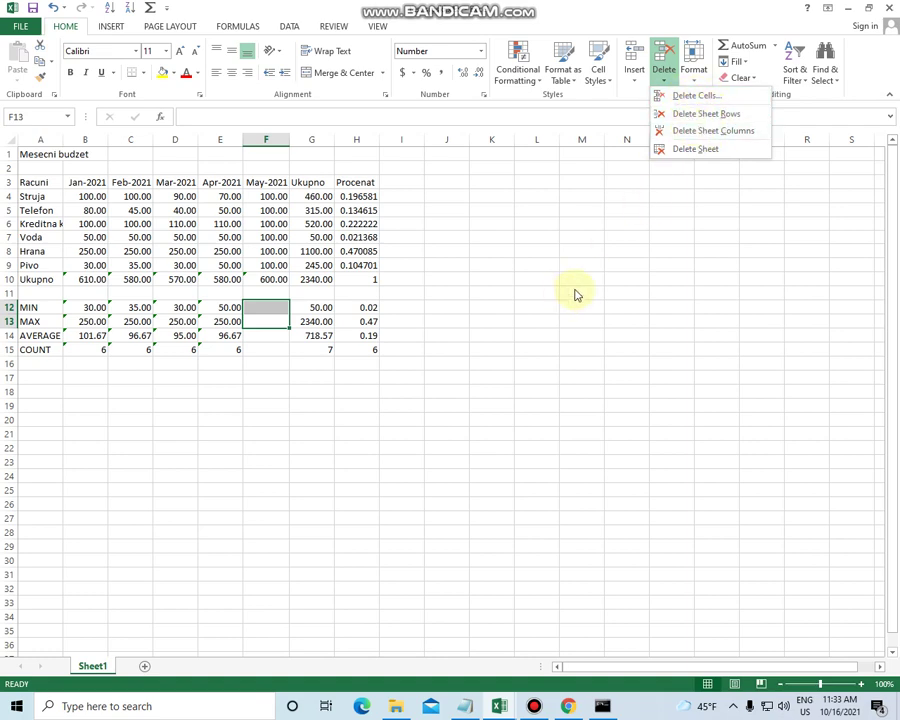
left_click(515, 298)
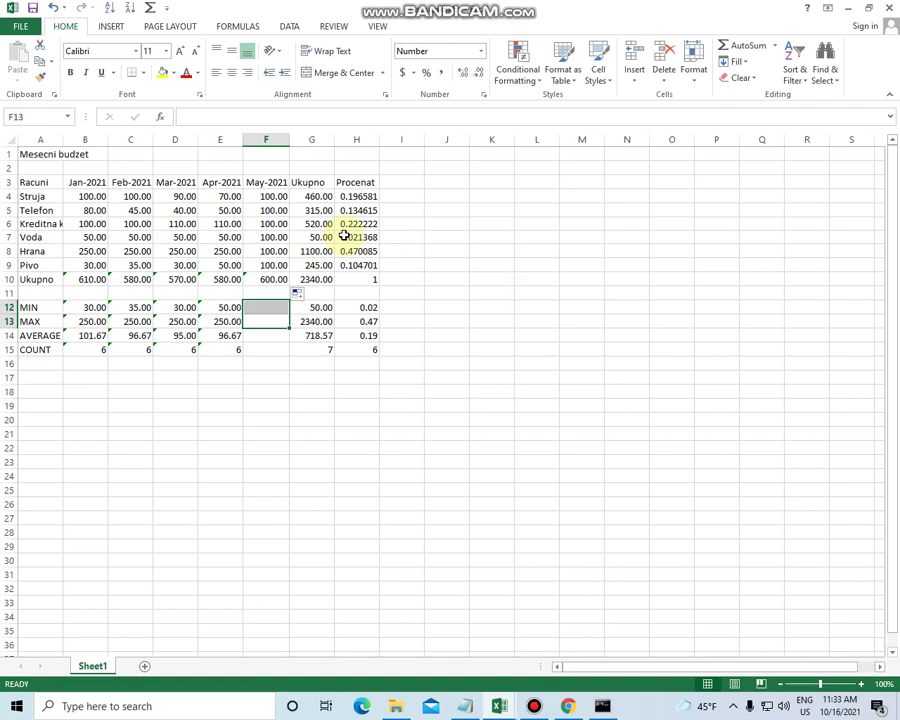
Delete the entire Voda row and the entire May-2021 column from the budget table
left_click(6, 237)
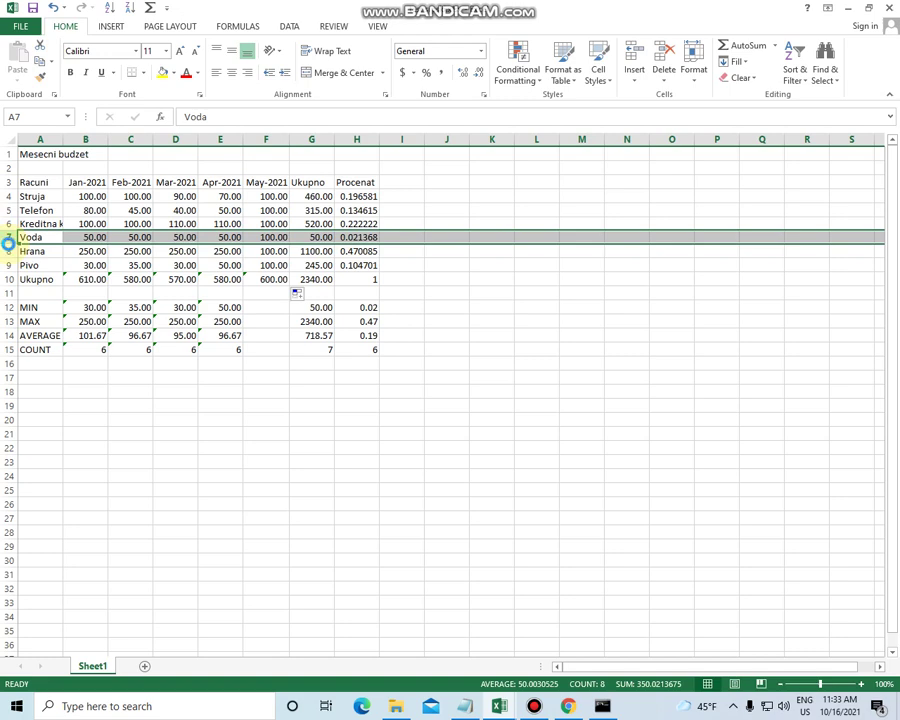
key("ctrl+minus")
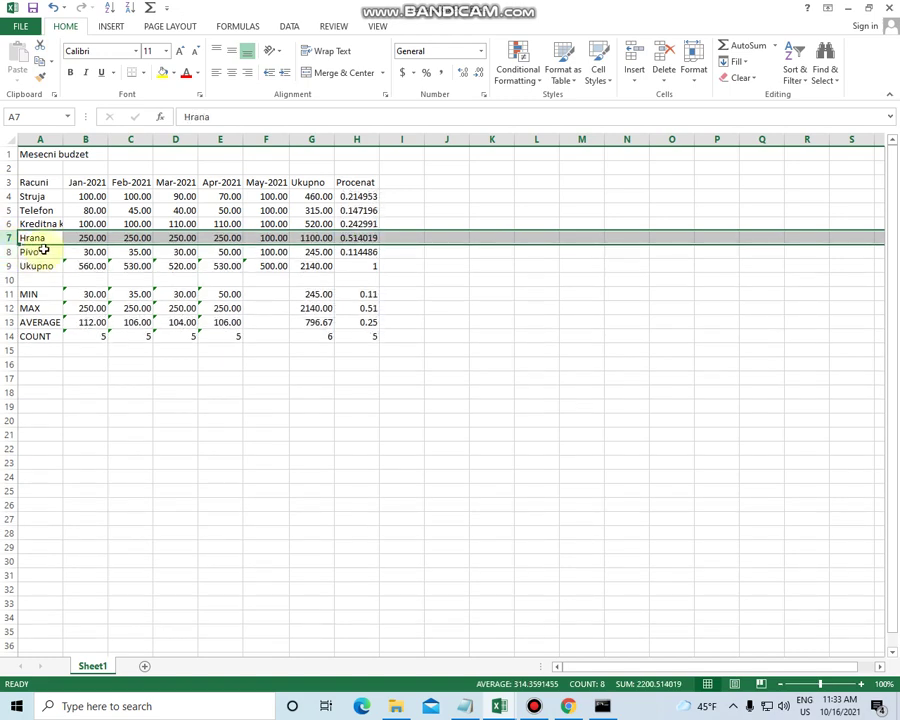
left_click(268, 139)
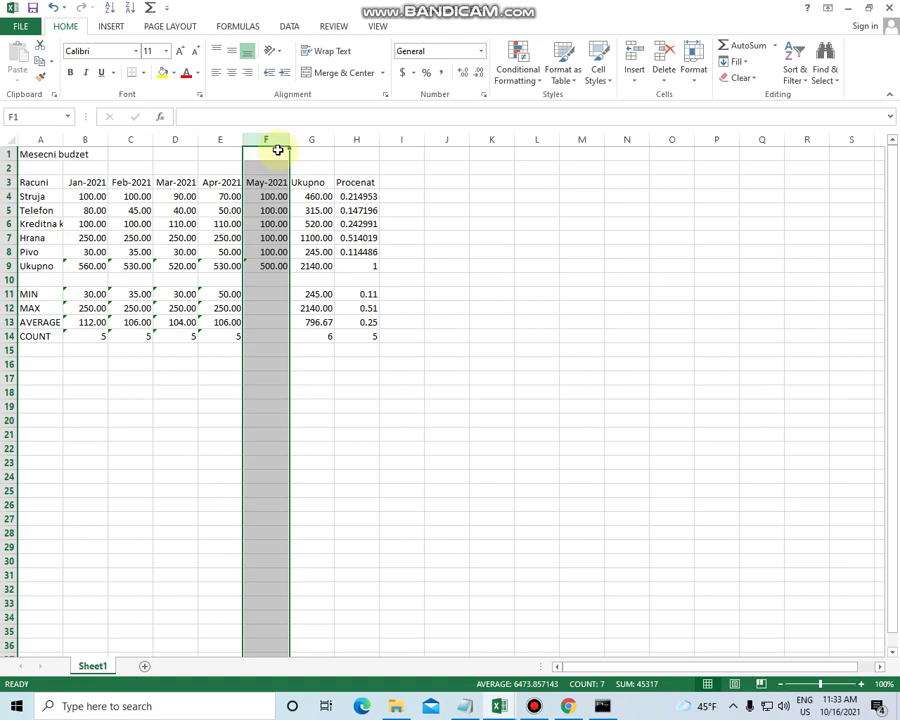
key("ctrl+minus")
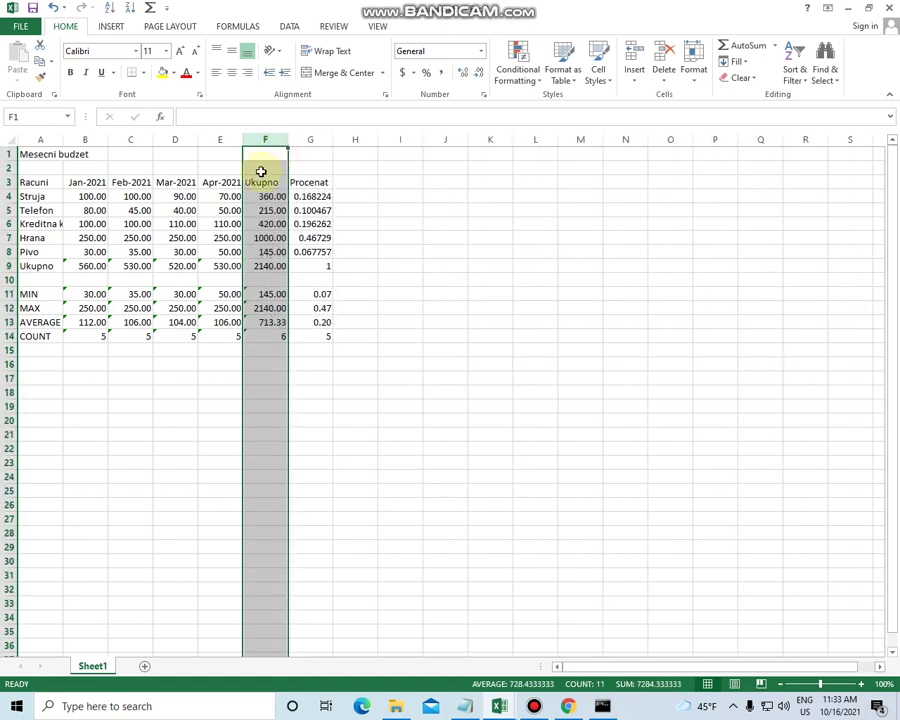
left_click(161, 383)
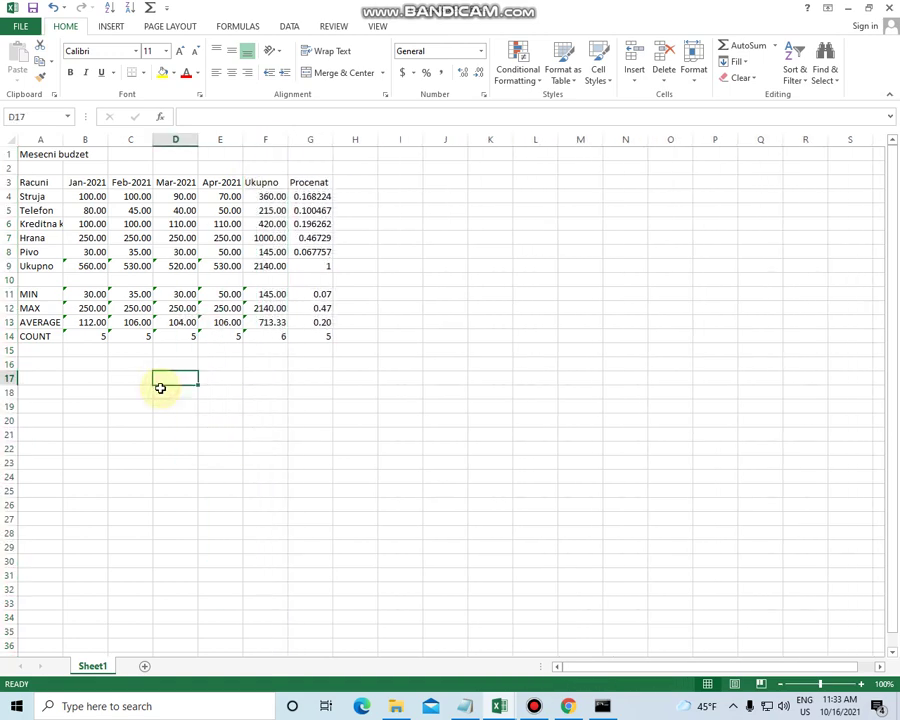